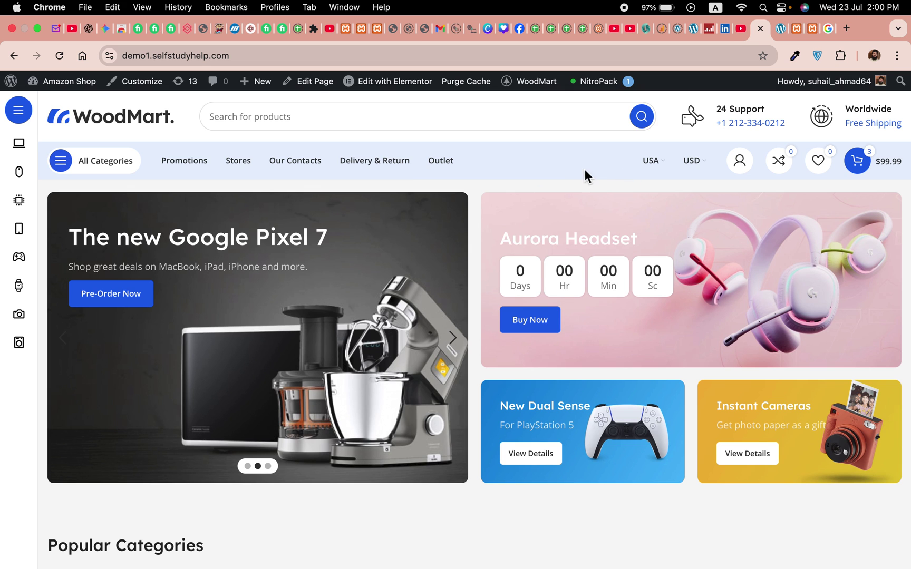
# Step: Go from the cart side panel to the full cart page and proceed to checkout, which lands on the homepage
pyautogui.click(858, 169)
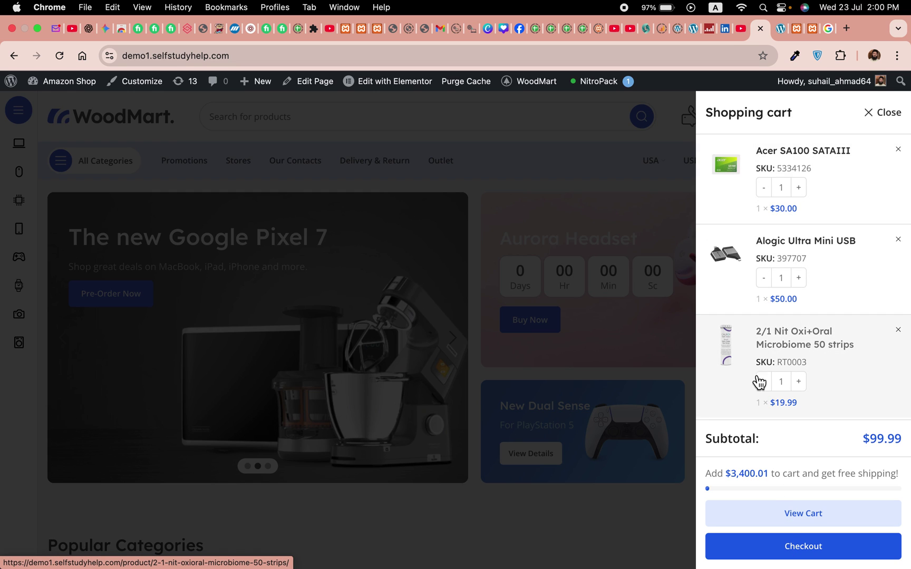
pyautogui.click(785, 523)
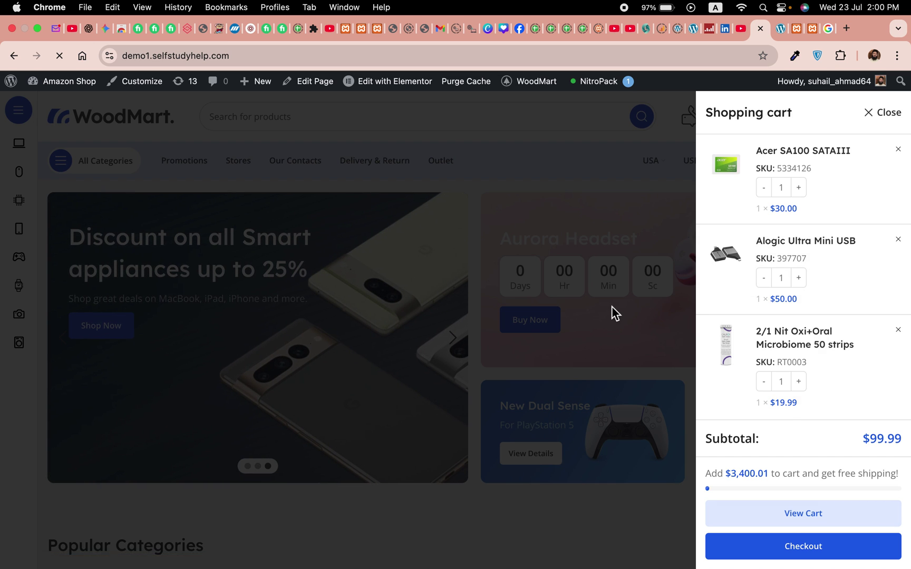
pyautogui.scroll(-5, 583, 314)
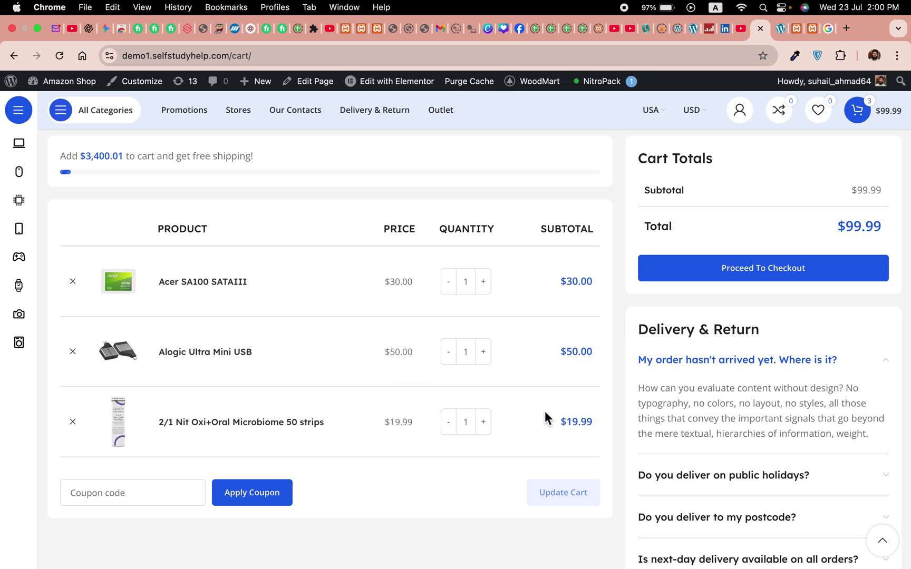
pyautogui.click(758, 276)
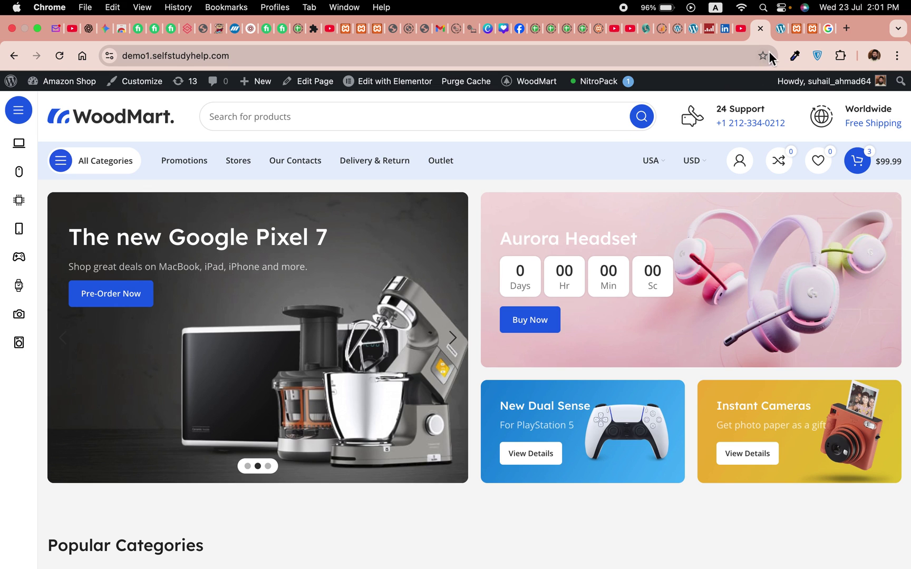
# Step: In WordPress admin, browse the All Pages list, then start a new page
pyautogui.click(781, 30)
pyautogui.moveTo(10, 187)
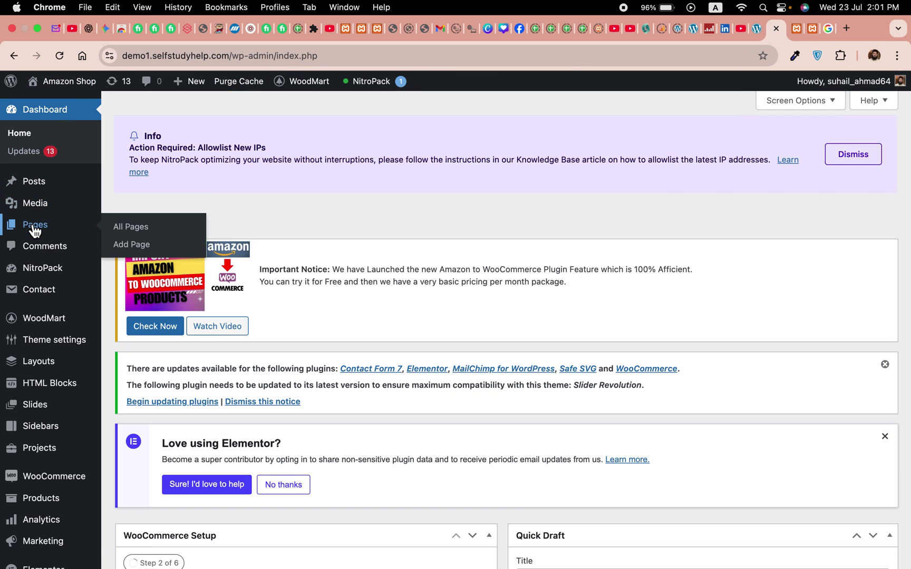
pyautogui.click(33, 228)
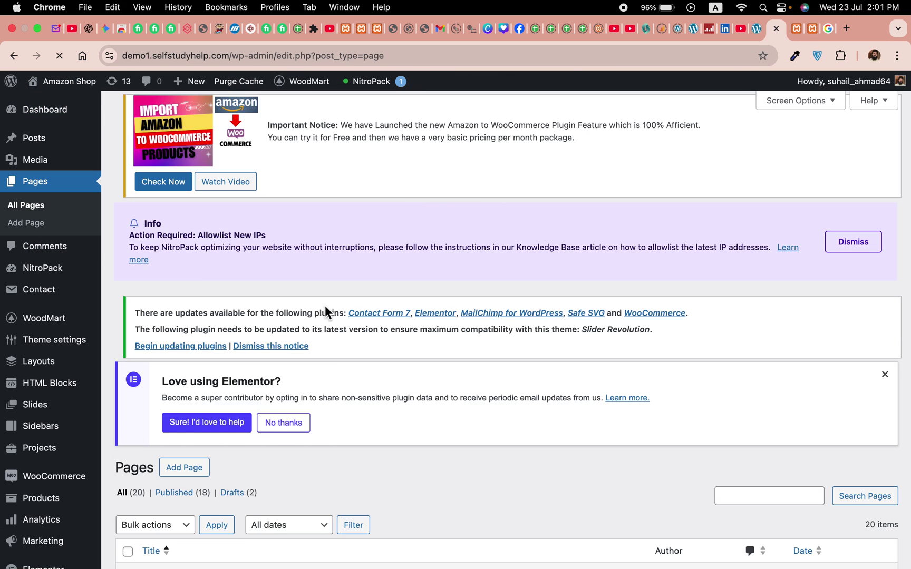
pyautogui.scroll(-5, 445, 393)
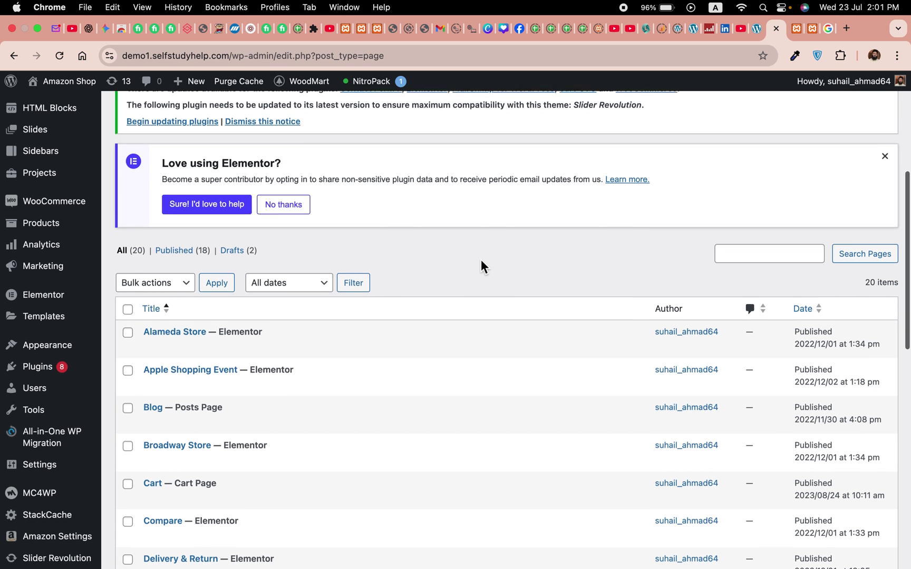
pyautogui.scroll(5, 481, 259)
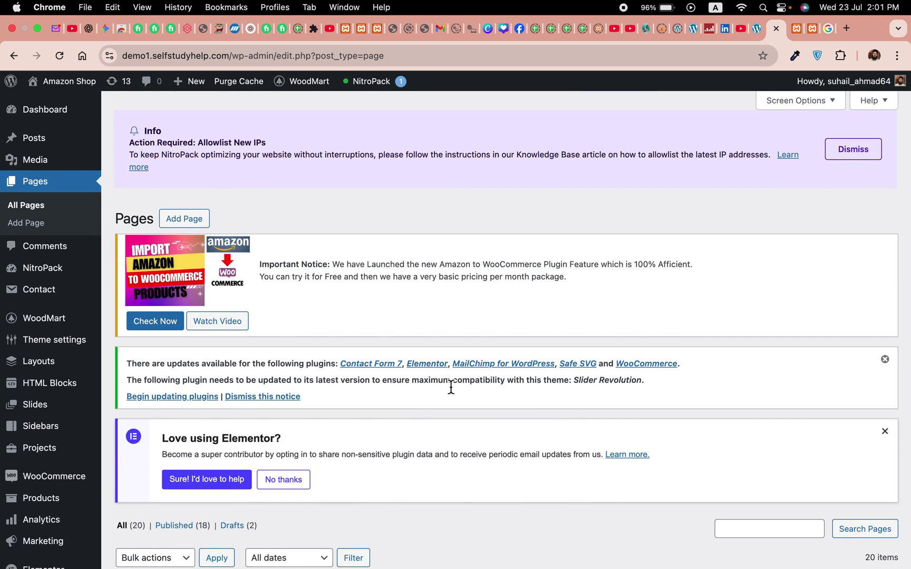
pyautogui.scroll(-2, 455, 415)
pyautogui.scroll(2, 527, 364)
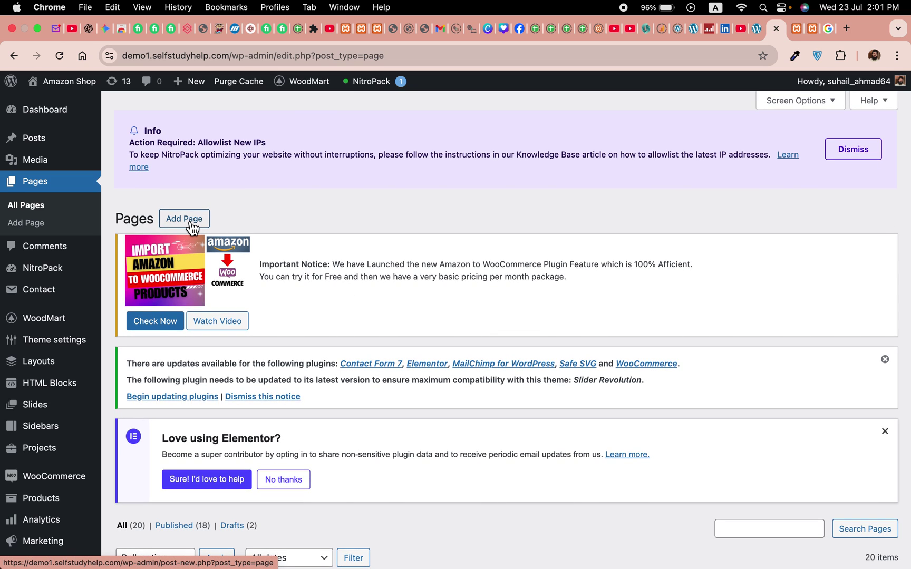
pyautogui.click(184, 219)
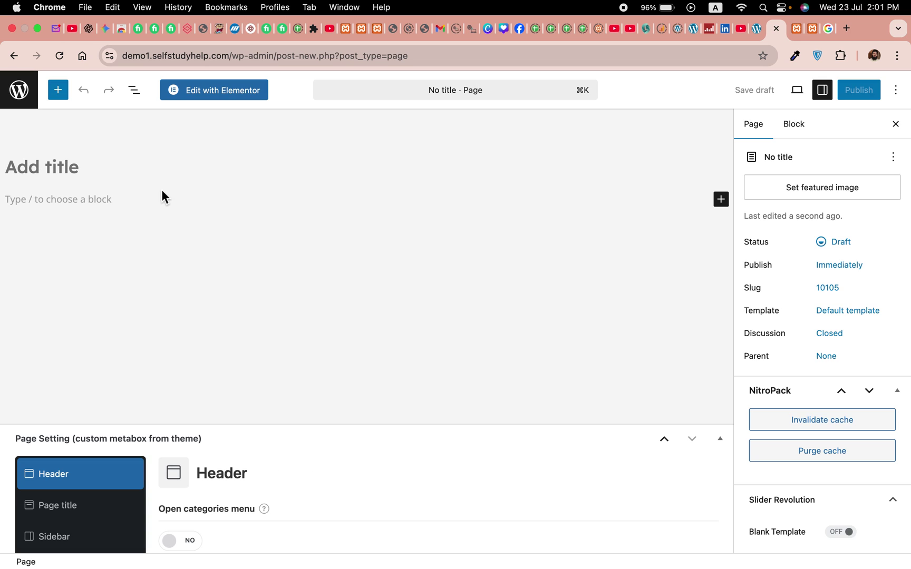
# Step: Title the new page 'Checkout'
pyautogui.click(110, 169)
pyautogui.write('Ch')
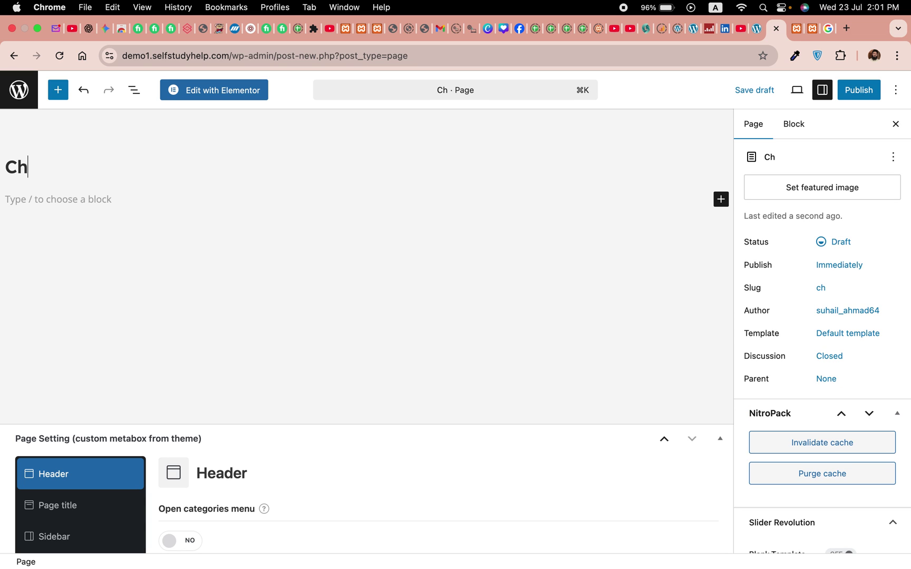
pyautogui.write('eckout')
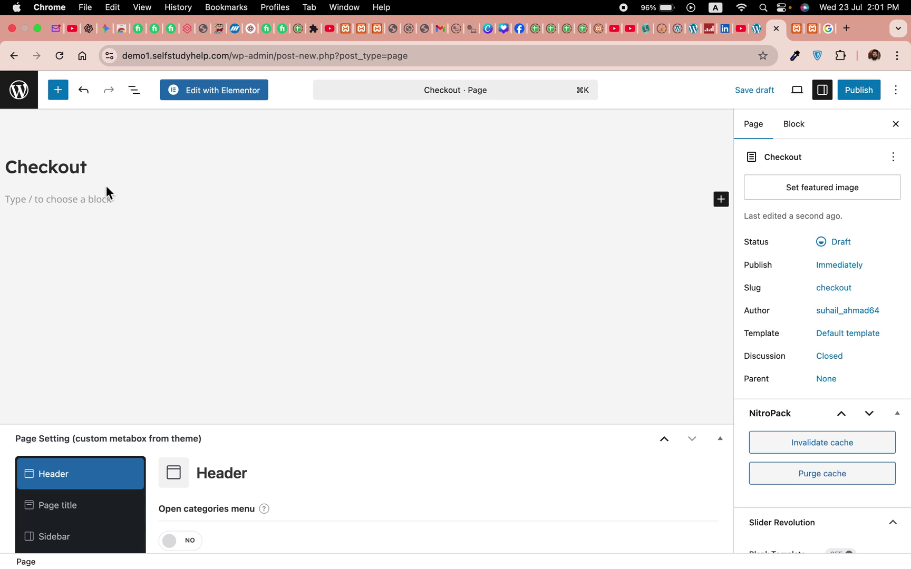
pyautogui.click(99, 200)
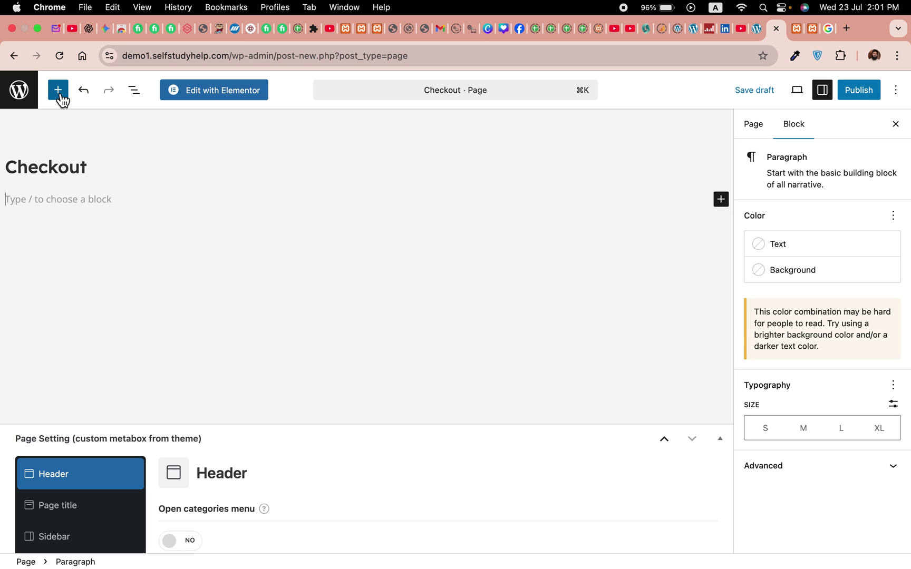
# Step: Add a Shortcode block containing [woocommerce_checkout] and publish the page
pyautogui.click(59, 90)
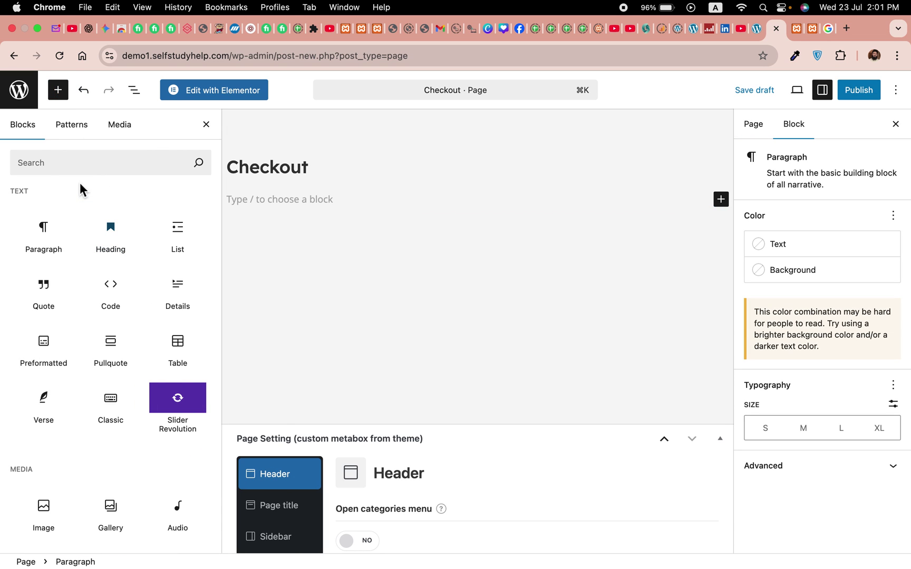
pyautogui.click(91, 170)
pyautogui.write('shortco')
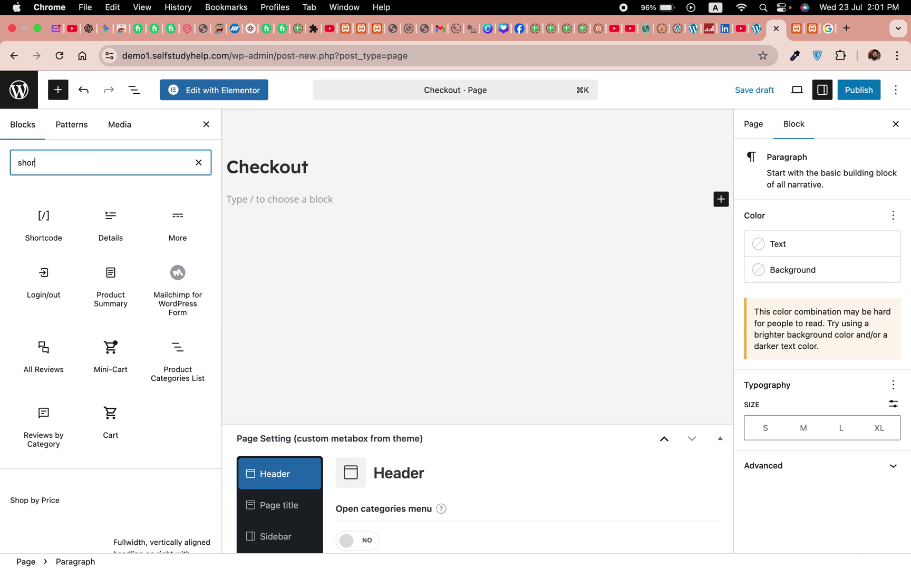
pyautogui.click(44, 219)
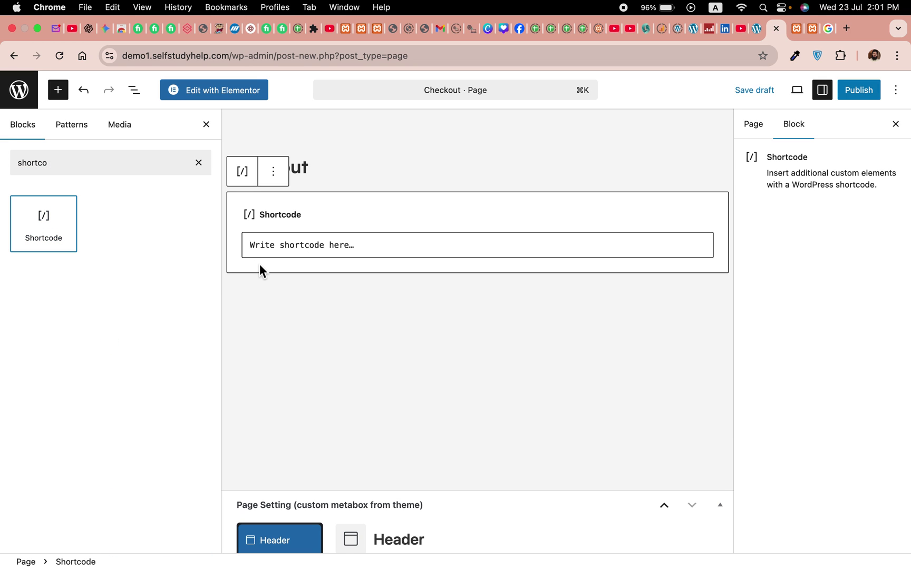
pyautogui.click(302, 254)
pyautogui.write('[')
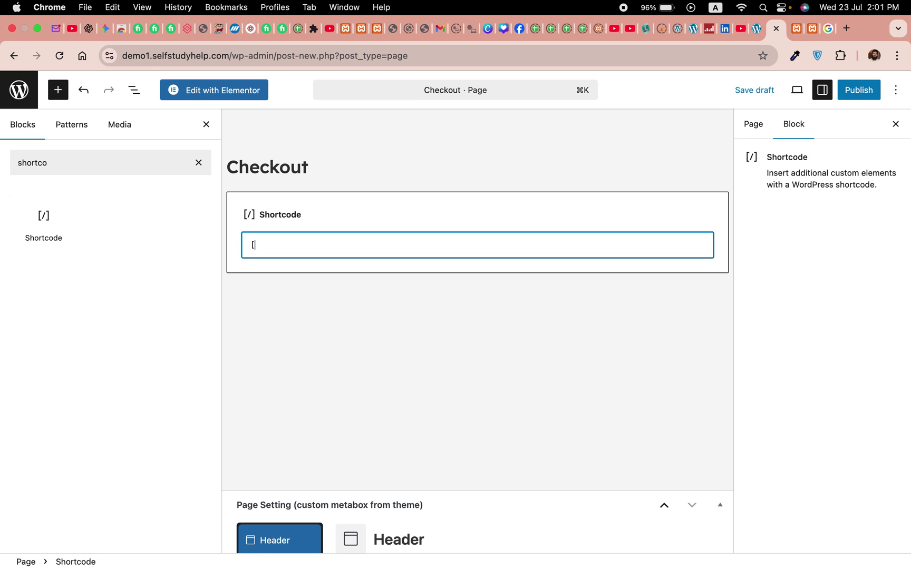
pyautogui.write('woocommerce_checkout]')
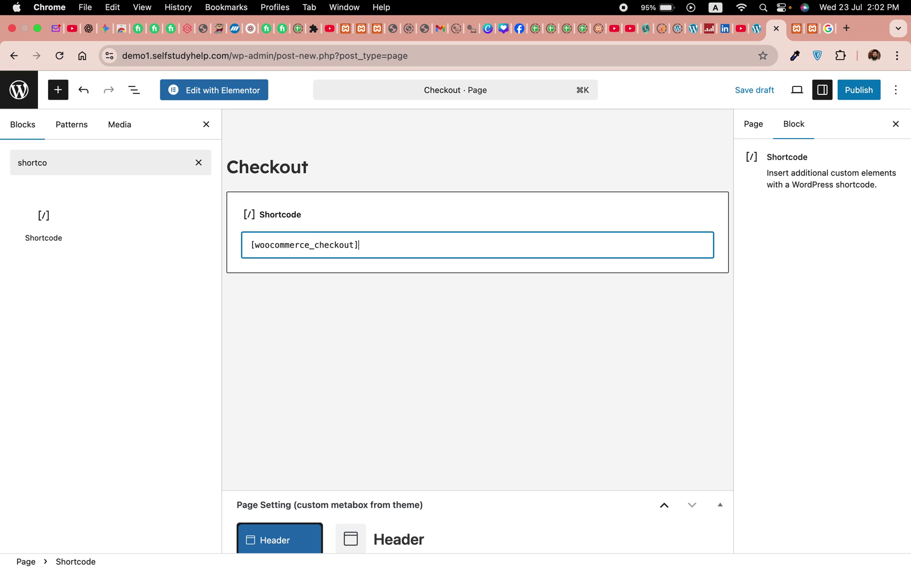
pyautogui.click(857, 96)
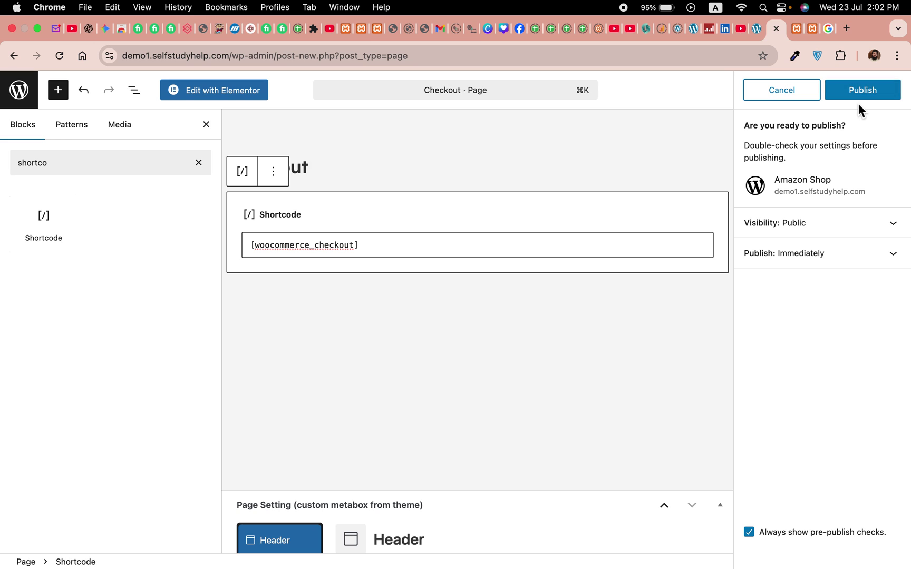
pyautogui.click(861, 95)
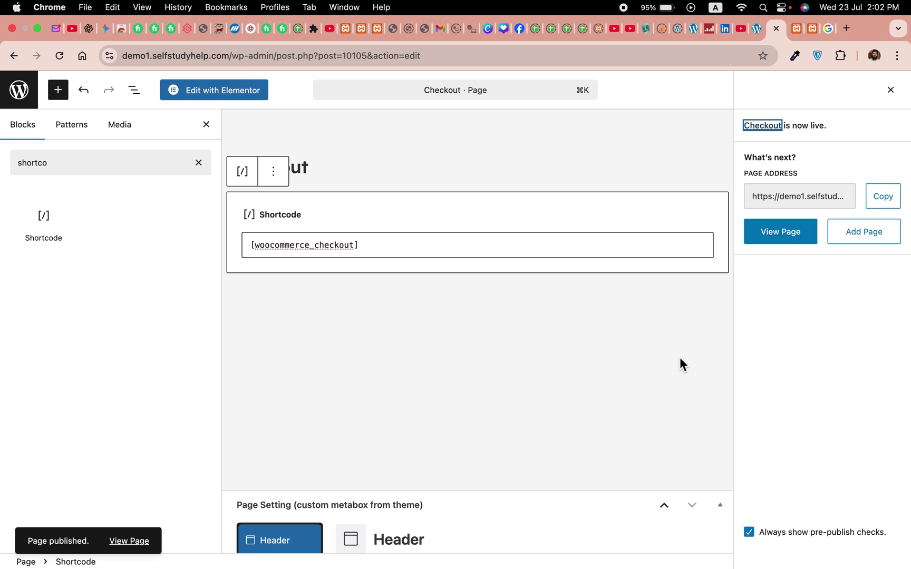
# Step: In the storefront tab, load the site address with a trailing '/' appended
pyautogui.click(757, 33)
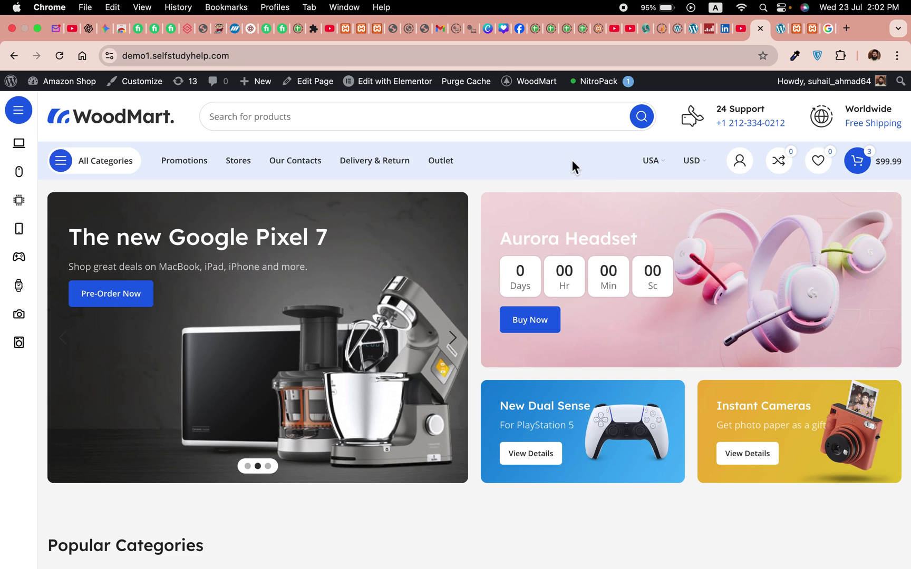
pyautogui.click(350, 56)
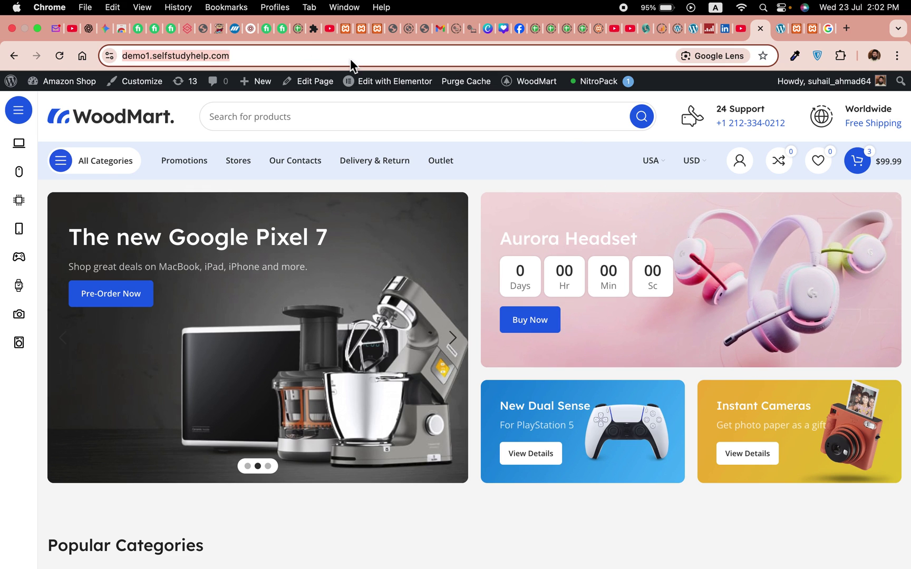
pyautogui.click(350, 57)
pyautogui.write('//')
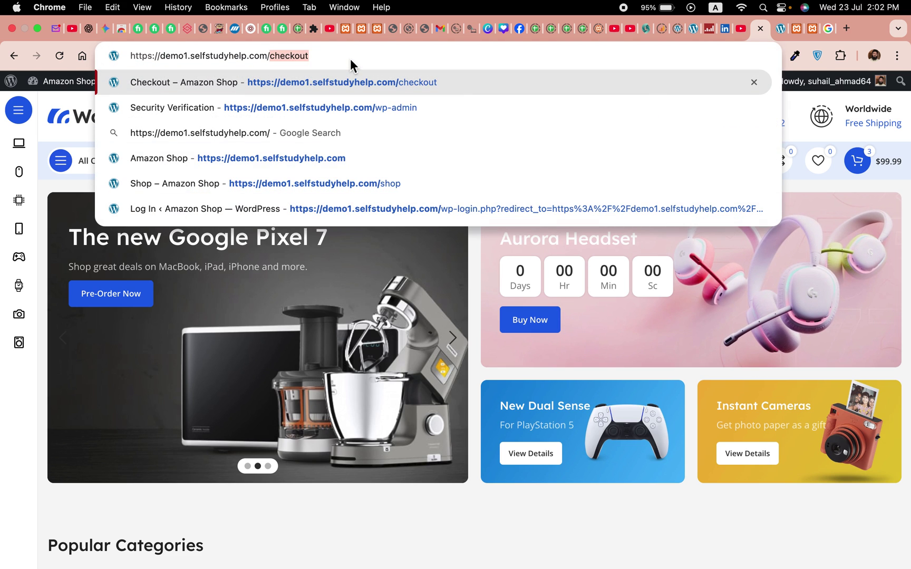
pyautogui.press('Return')
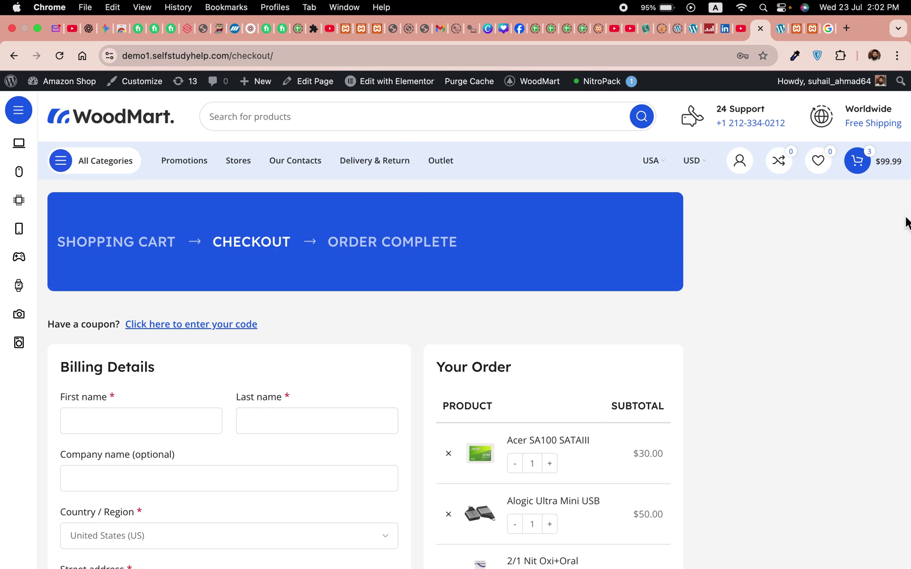
# Step: Try checking out from the cart, which redirects home, then return to the Checkout editor
pyautogui.click(868, 172)
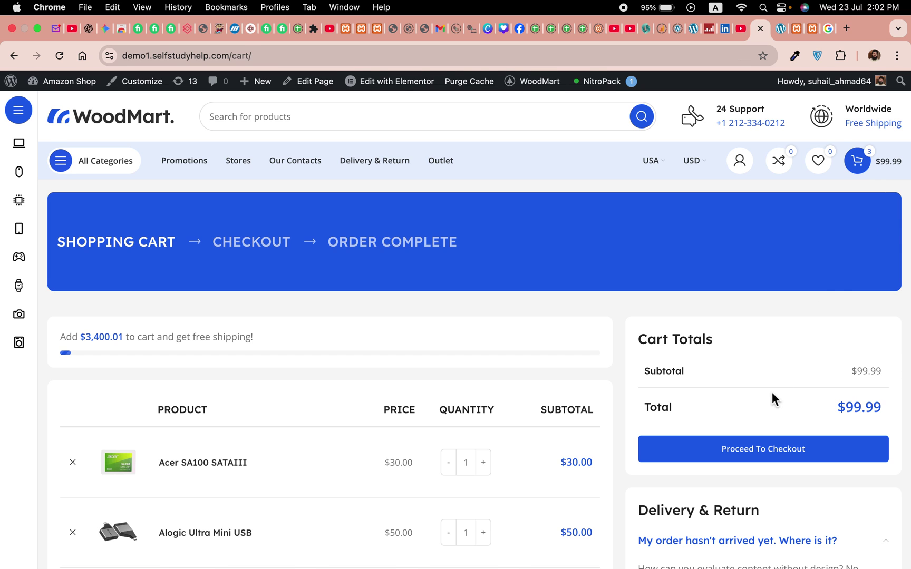
pyautogui.click(751, 452)
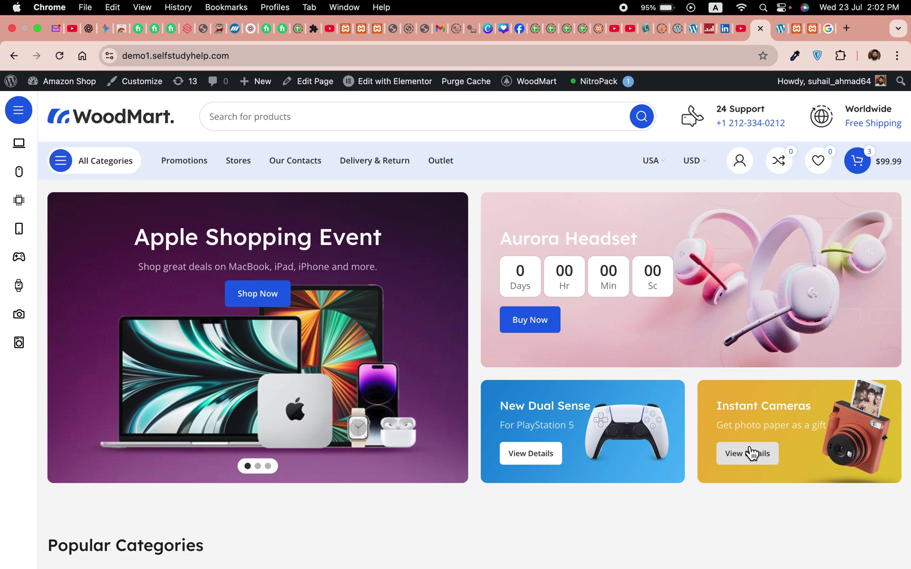
pyautogui.click(782, 29)
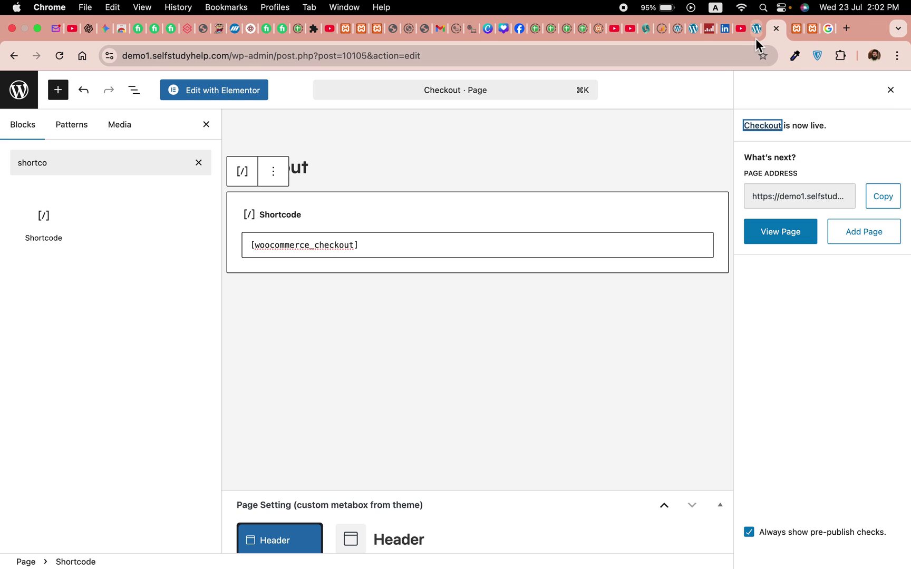
# Step: Exit the editor to the Pages list and find the published Checkout page among 21 pages
pyautogui.click(19, 95)
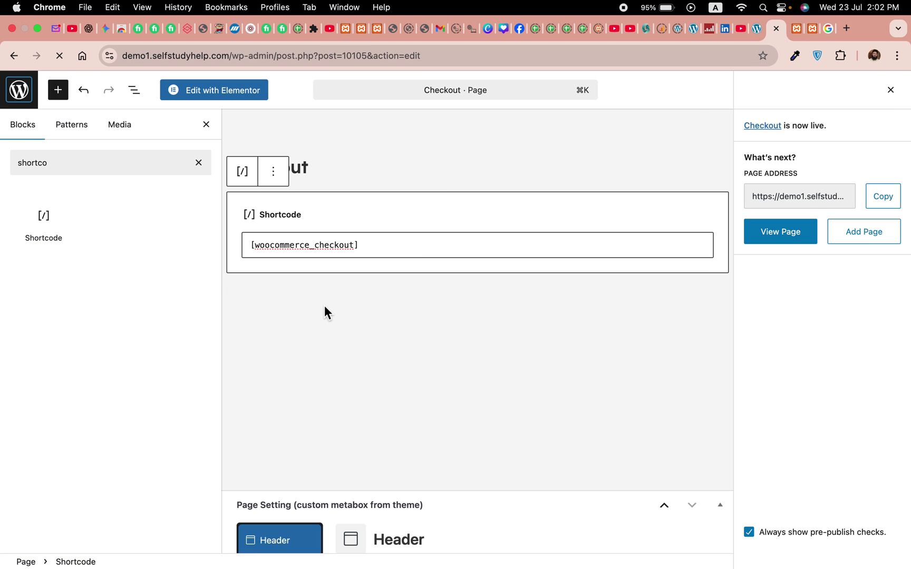
pyautogui.scroll(-9, 416, 352)
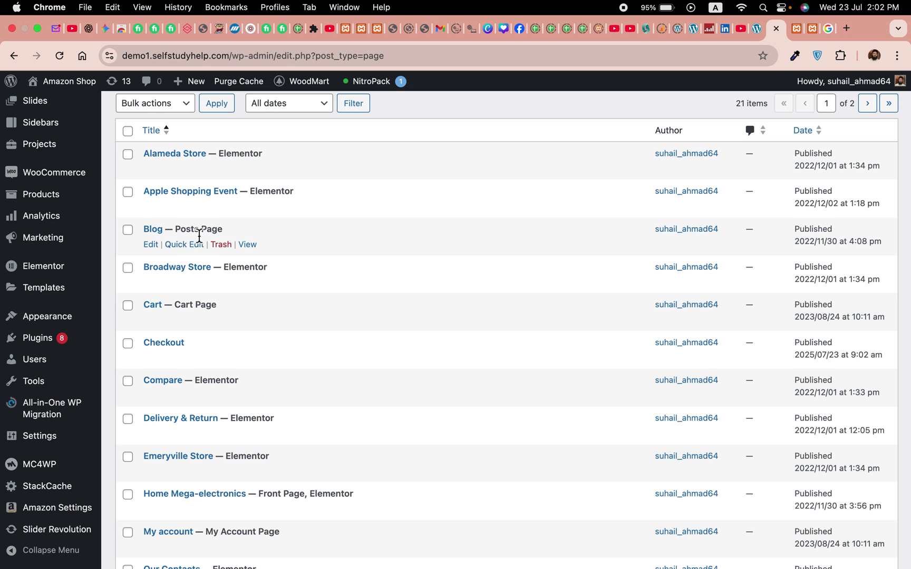
pyautogui.scroll(-3, 284, 445)
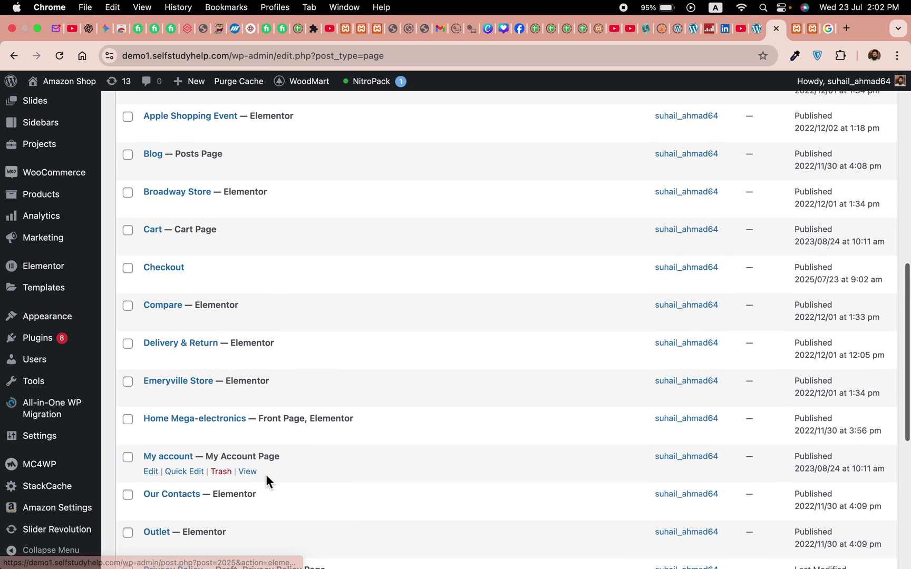
pyautogui.scroll(-4, 265, 474)
pyautogui.scroll(-5, 275, 496)
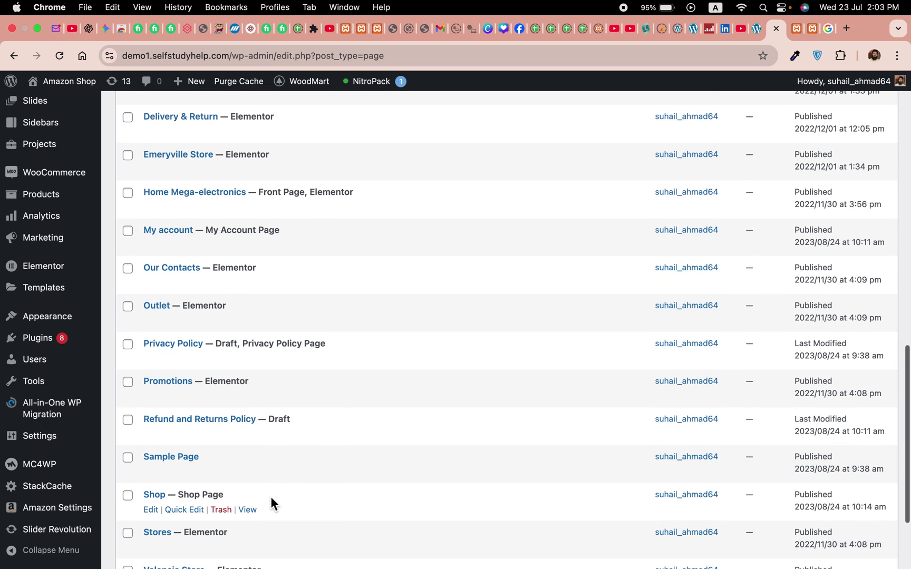
pyautogui.scroll(12, 321, 380)
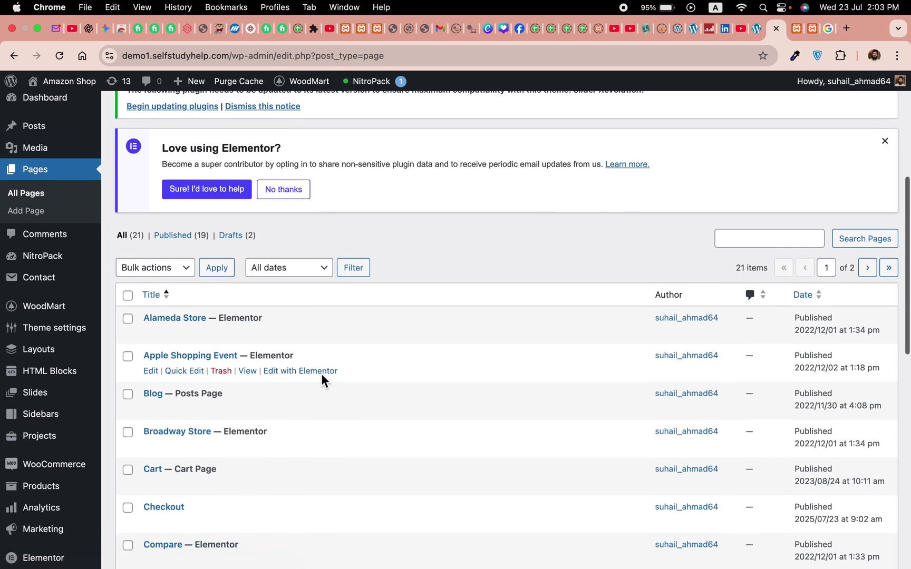
pyautogui.scroll(-2, 321, 373)
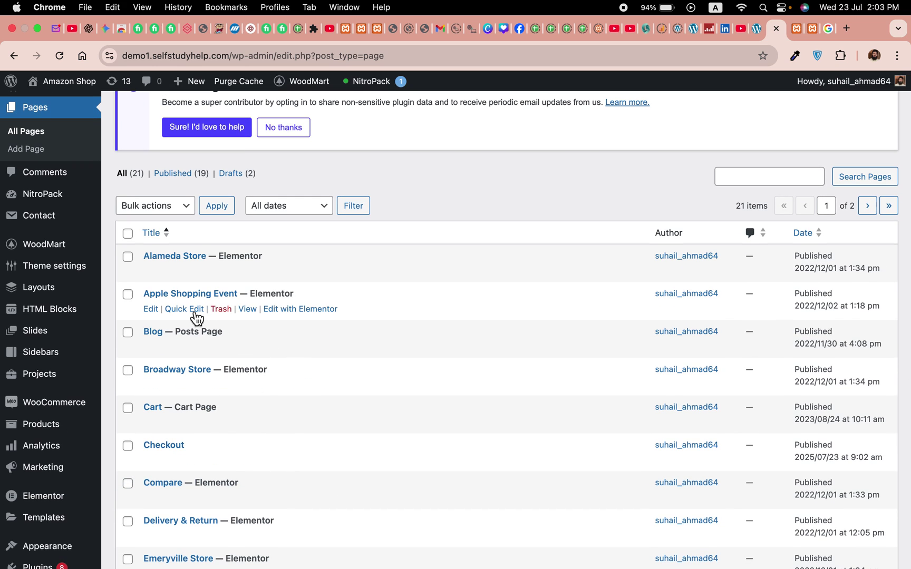
# Step: Open the WooCommerce Settings Advanced page setup section
pyautogui.moveTo(58, 402)
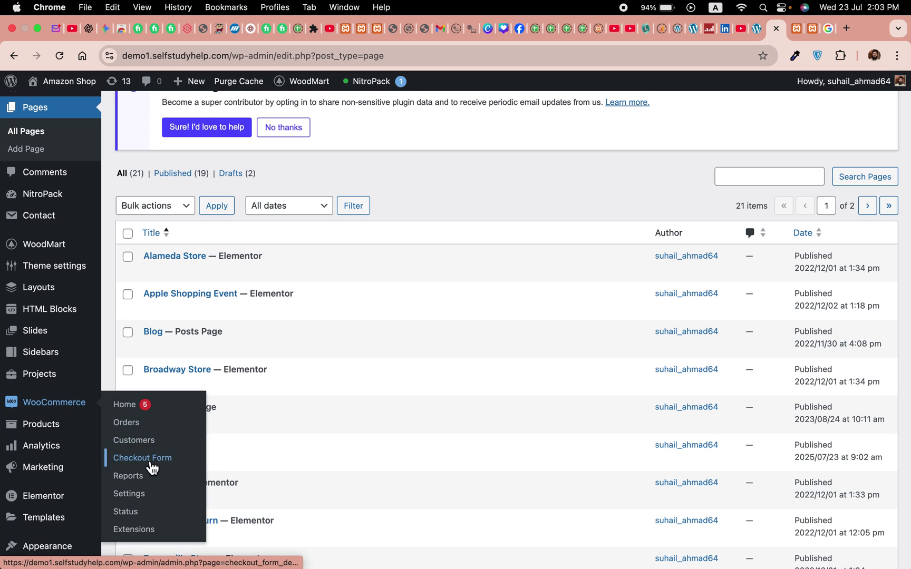
pyautogui.click(138, 501)
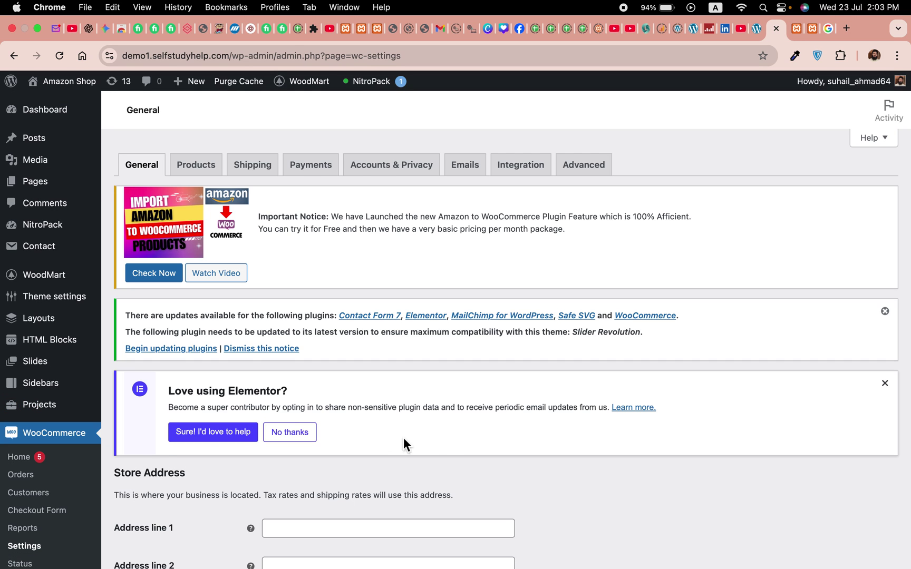
pyautogui.click(585, 165)
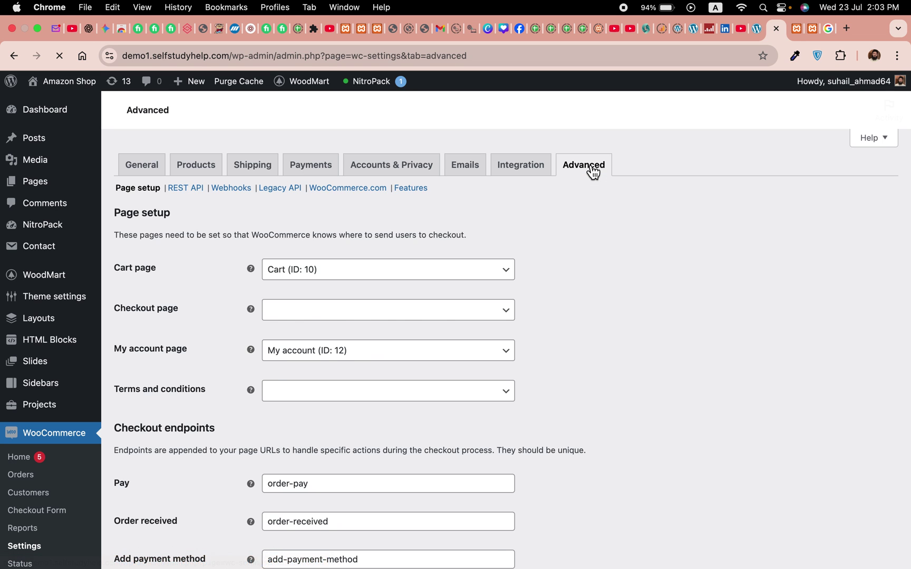
pyautogui.scroll(-5, 573, 301)
pyautogui.scroll(-3, 572, 300)
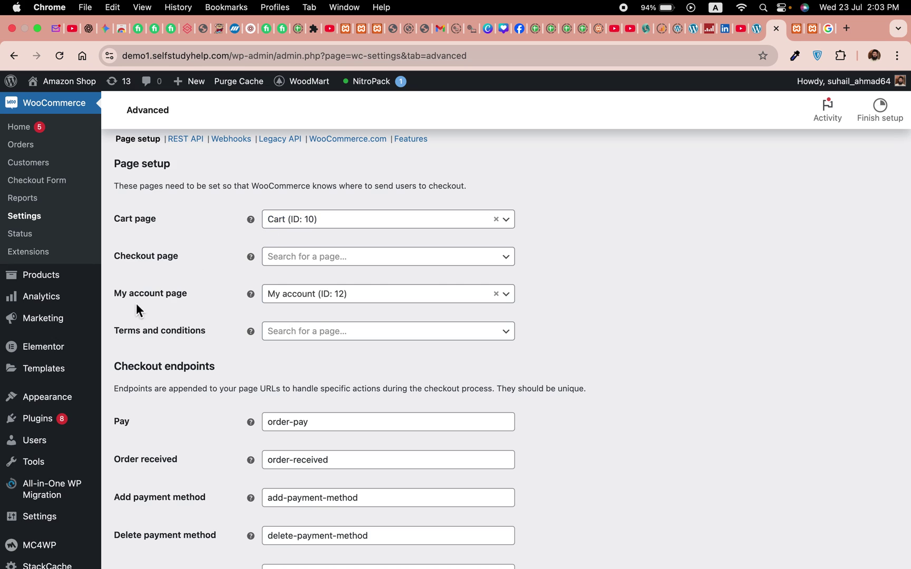
# Step: Assign Checkout (ID: 10105) as the checkout page and save the changes
pyautogui.click(320, 264)
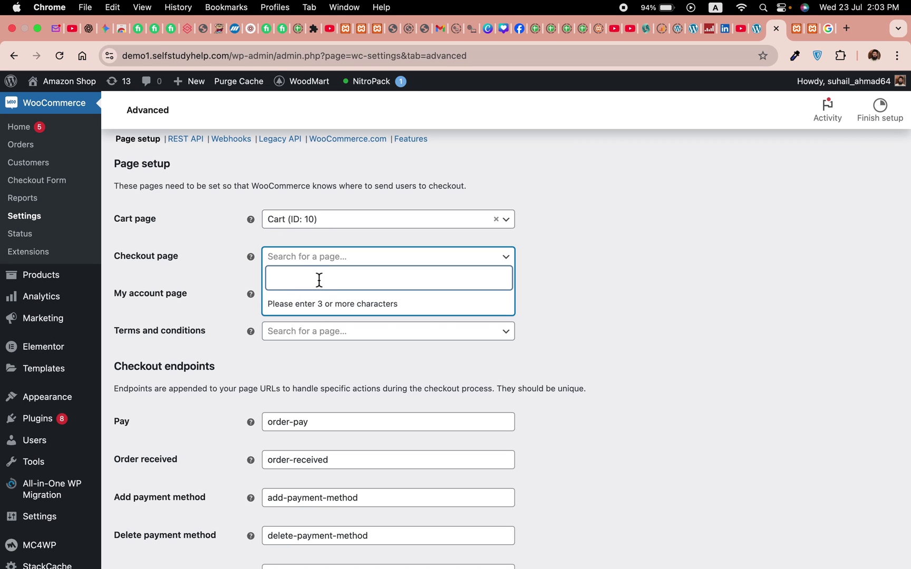
pyautogui.write('che')
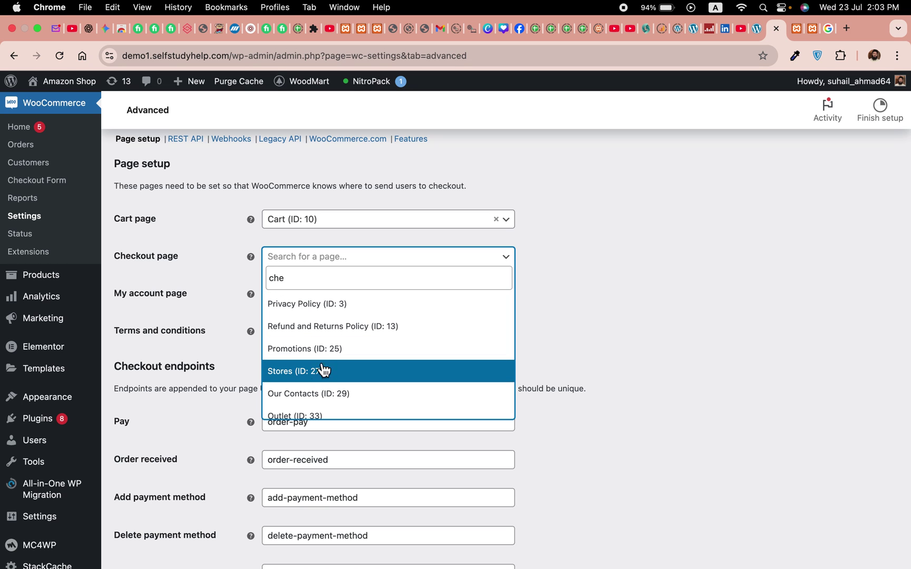
pyautogui.write('ckout')
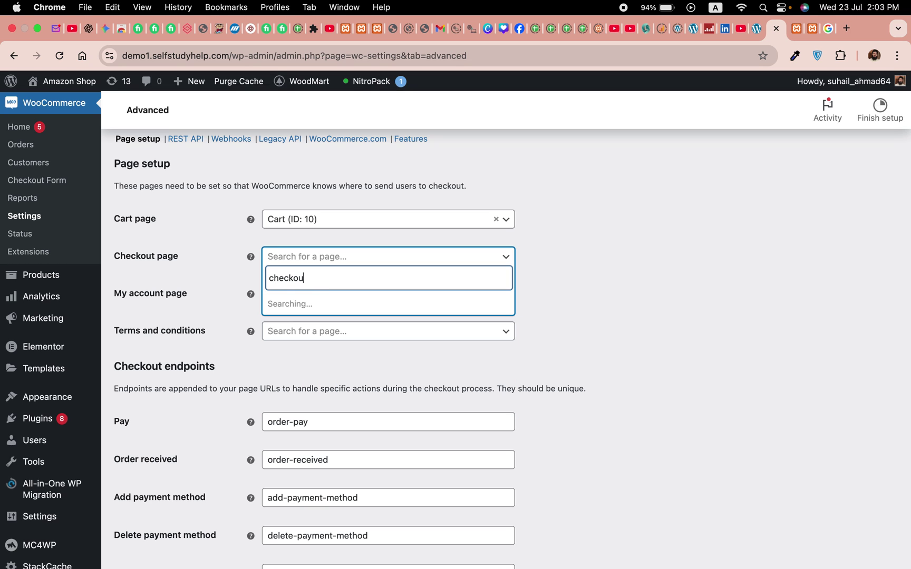
pyautogui.press('BackSpace')
pyautogui.press('BackSpace')
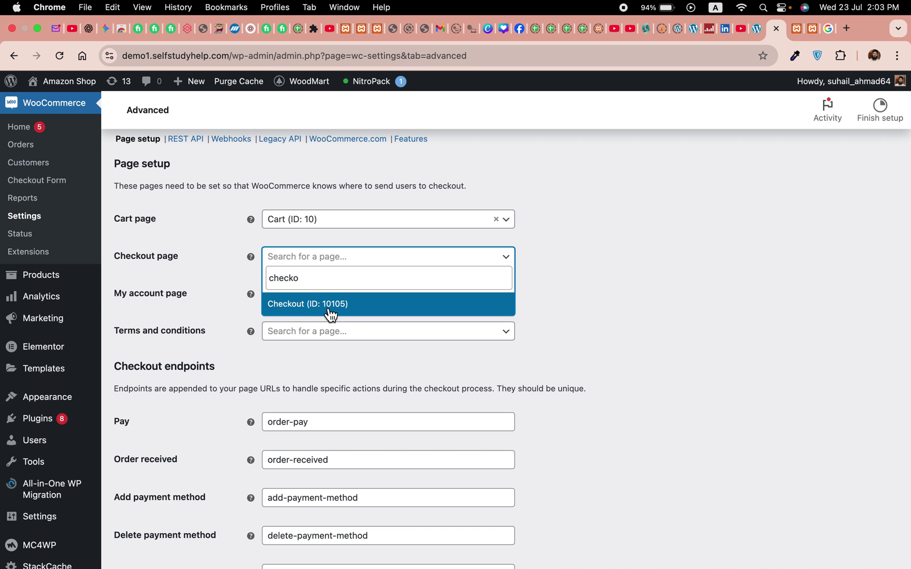
pyautogui.click(331, 305)
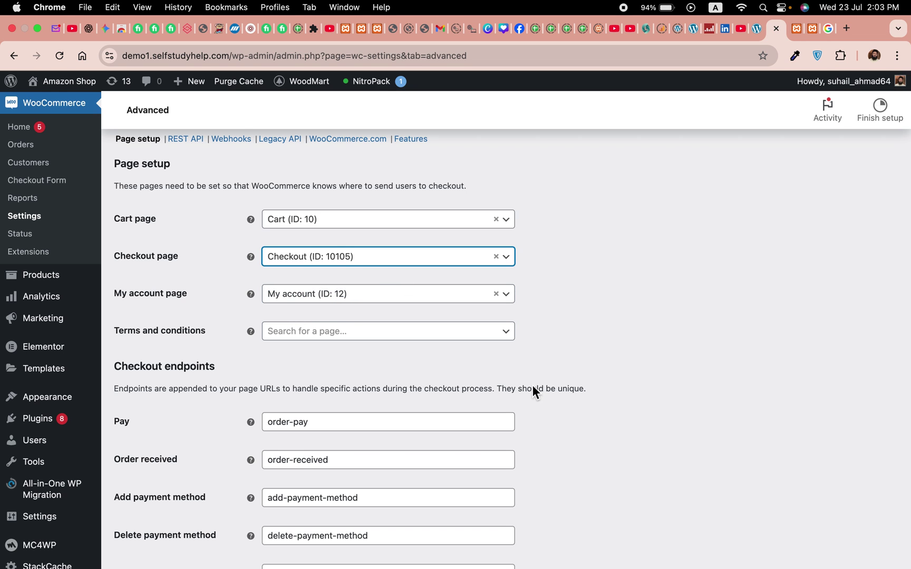
pyautogui.scroll(-10, 540, 417)
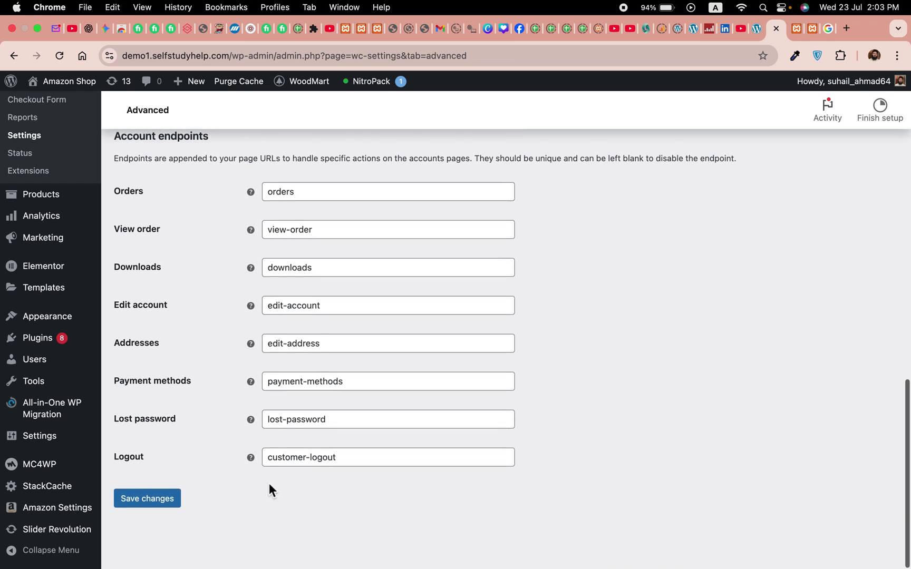
pyautogui.click(151, 503)
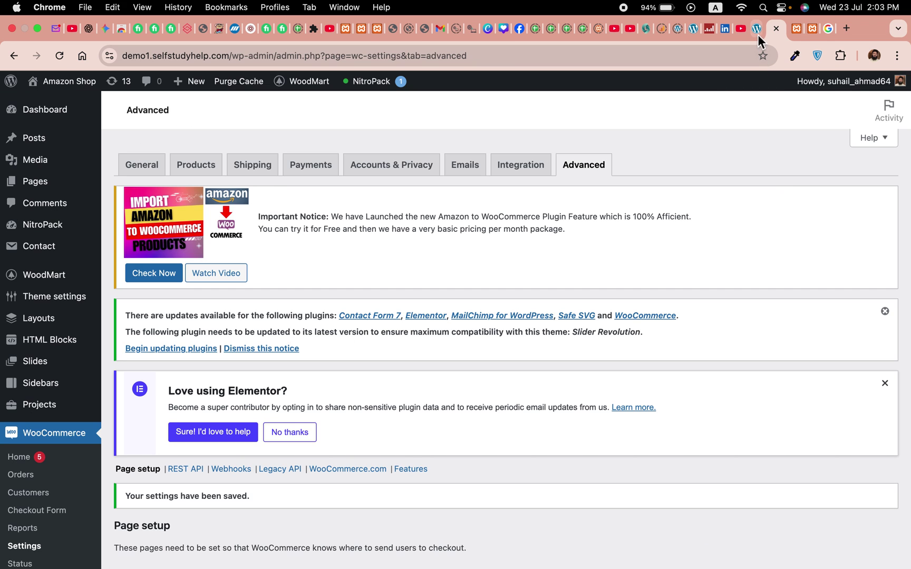
# Step: Reload the storefront and go from cart to checkout, showing Billing Details and the $99.99 order
pyautogui.click(755, 33)
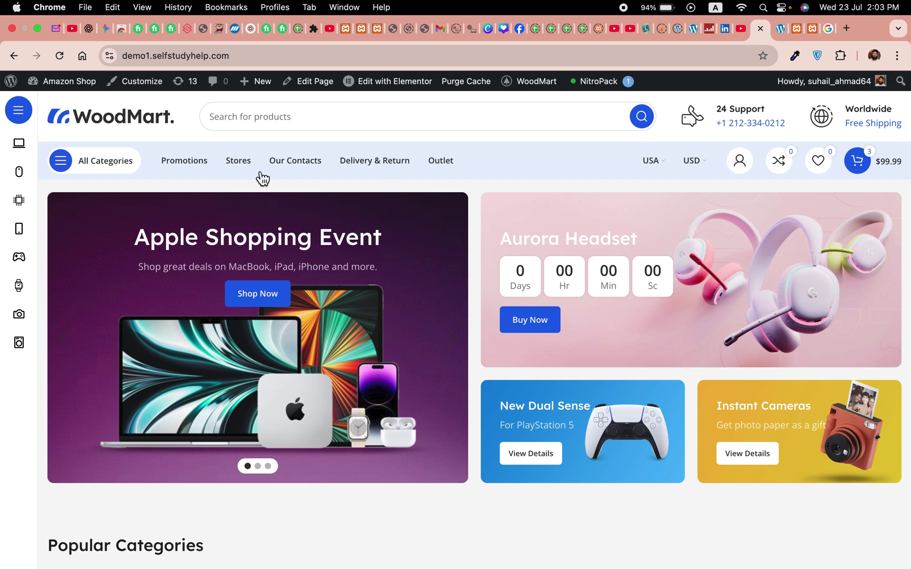
pyautogui.click(60, 55)
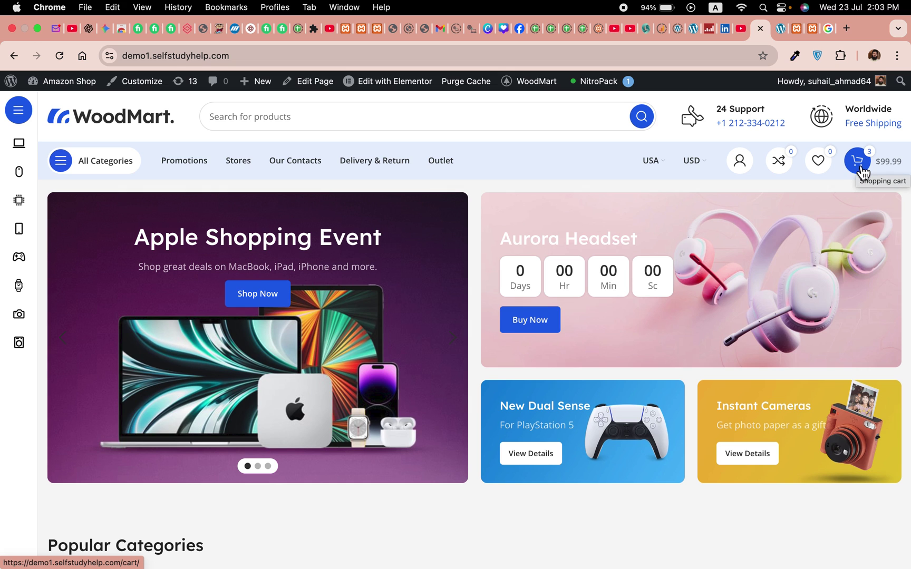
pyautogui.click(862, 172)
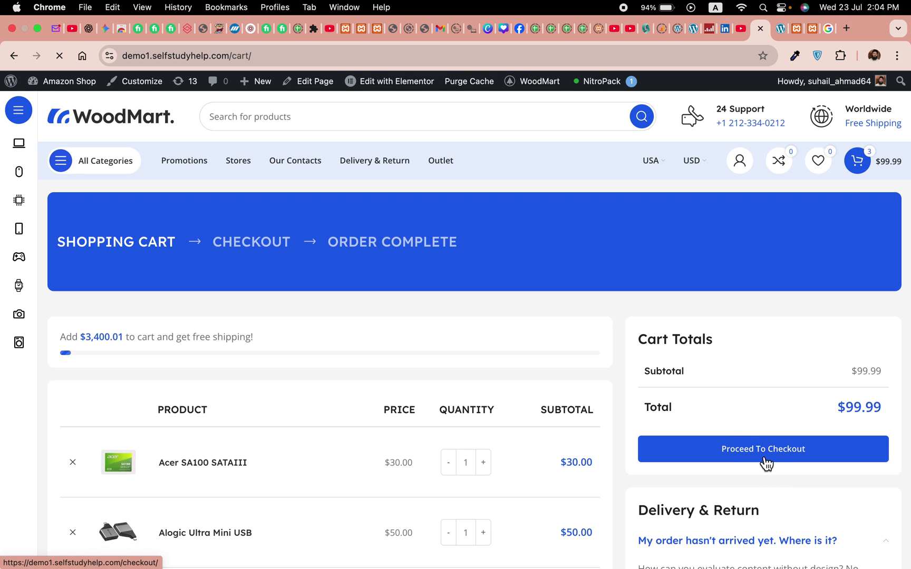
pyautogui.click(766, 464)
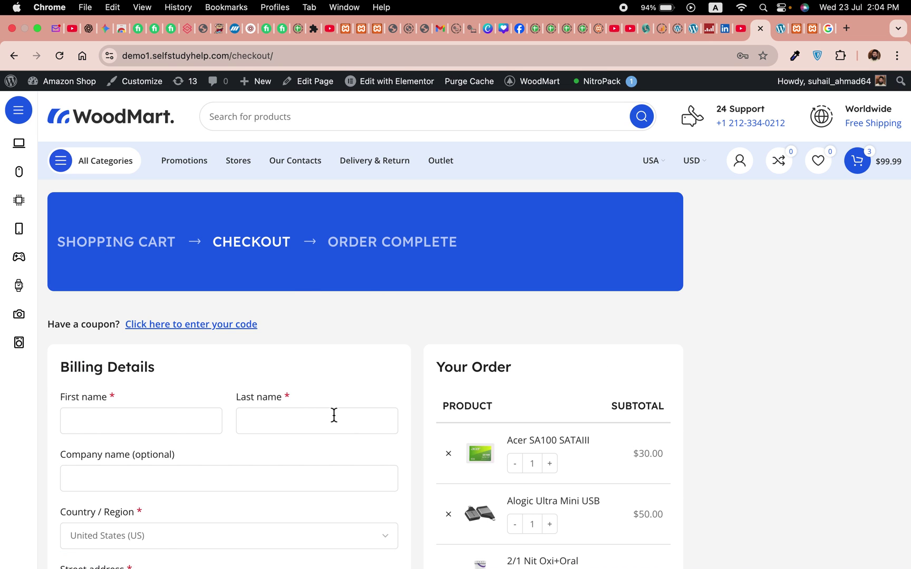
pyautogui.scroll(-2, 371, 420)
pyautogui.scroll(-9, 370, 420)
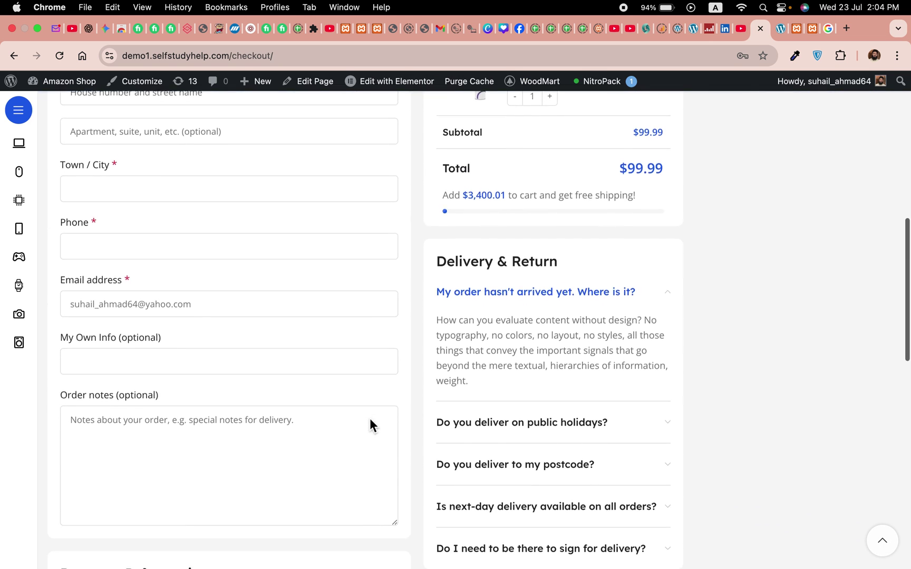
pyautogui.scroll(10, 369, 420)
pyautogui.scroll(-1, 370, 420)
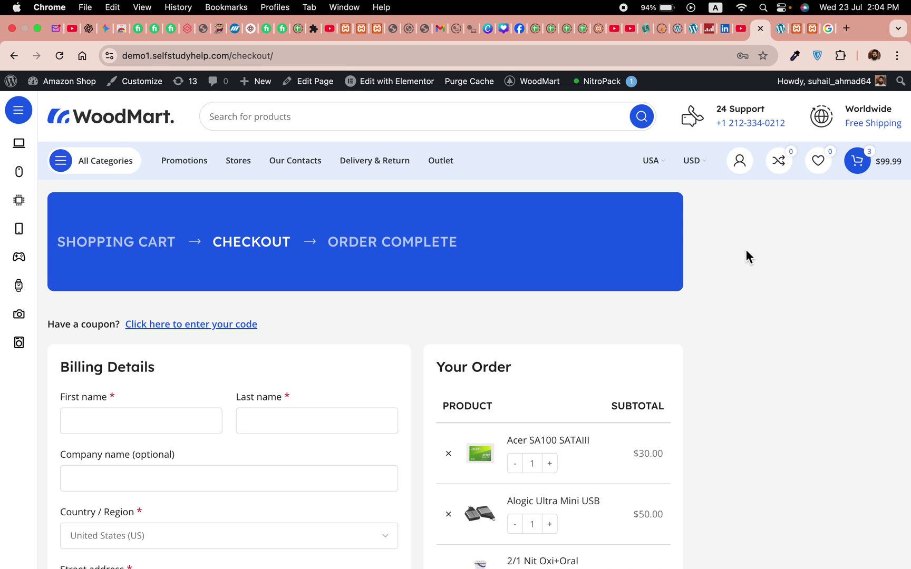
# Step: From WooCommerce settings, go to the Pages list and open Checkout for editing
pyautogui.click(780, 29)
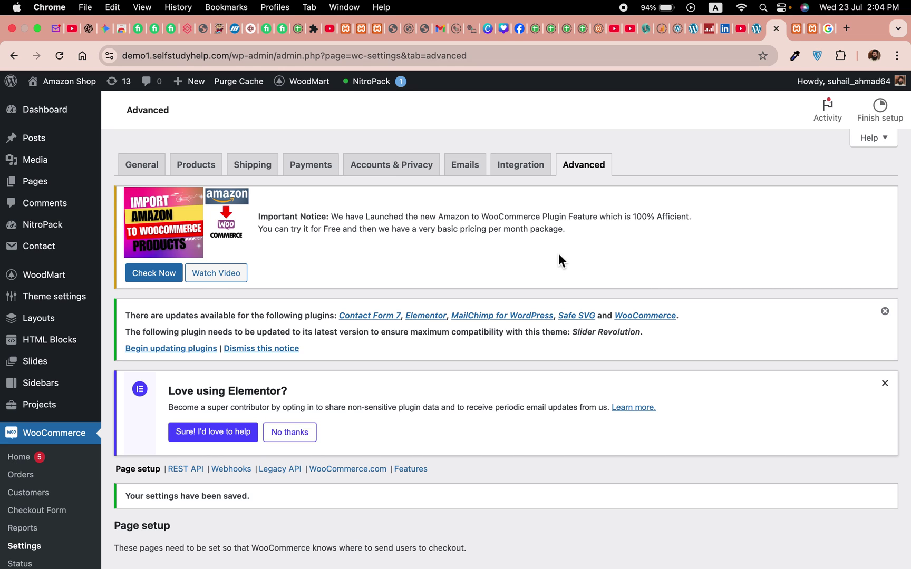
pyautogui.click(44, 187)
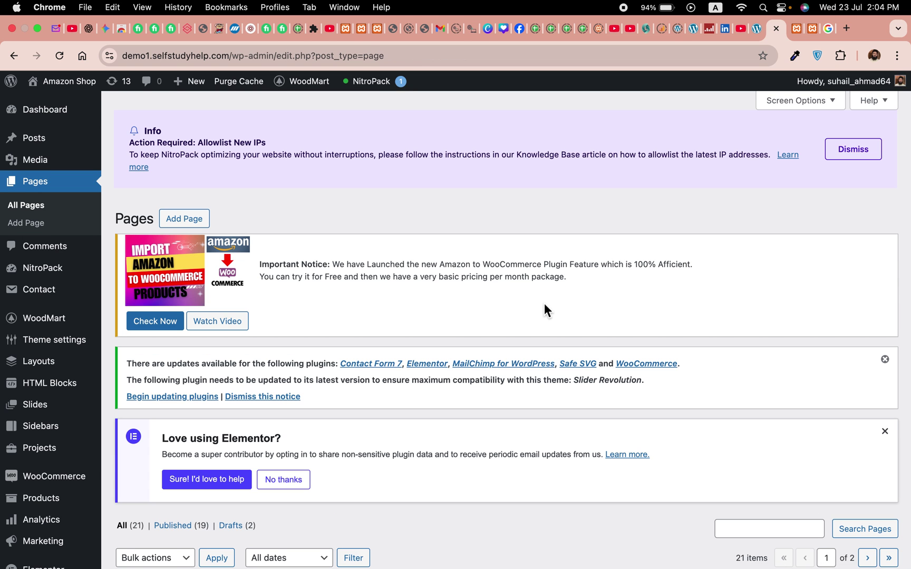
pyautogui.scroll(-6, 543, 303)
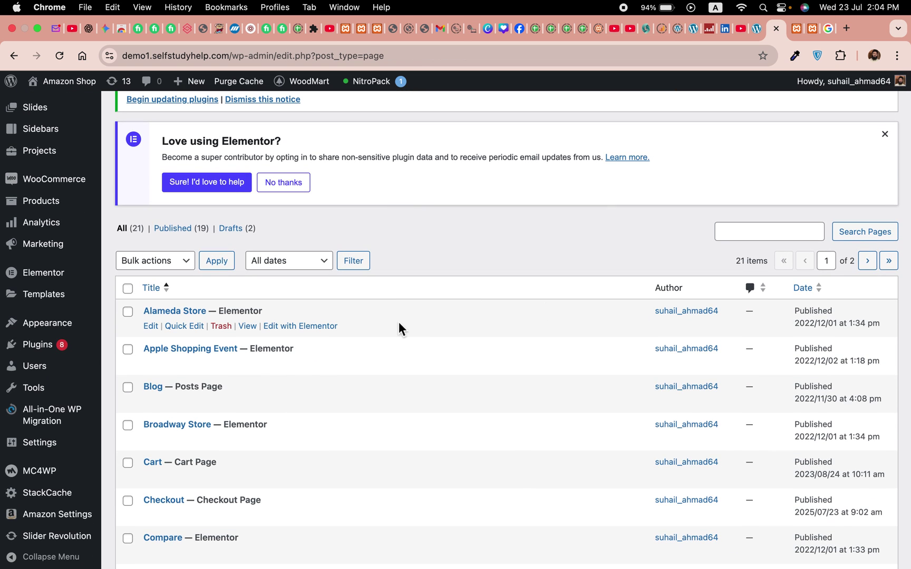
pyautogui.scroll(-1, 398, 327)
pyautogui.scroll(-2, 404, 406)
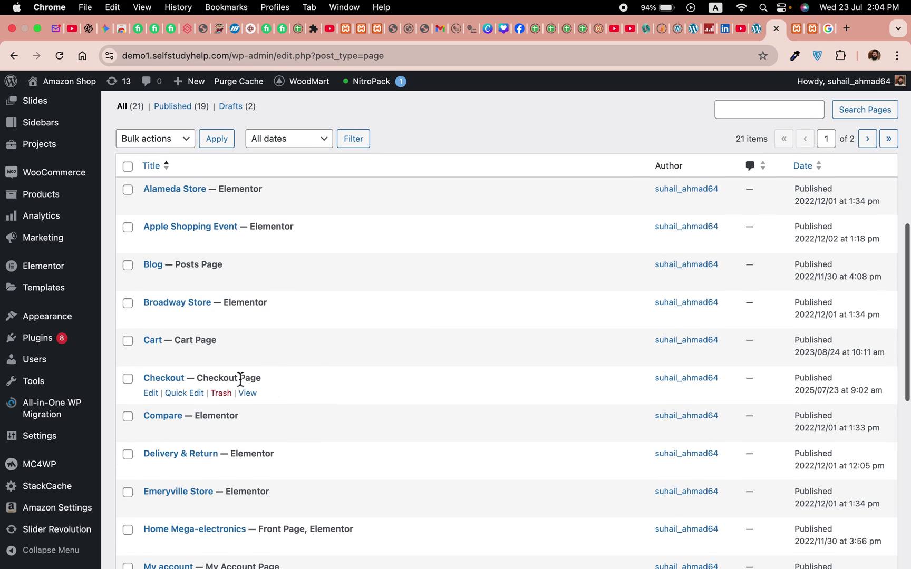
pyautogui.click(151, 394)
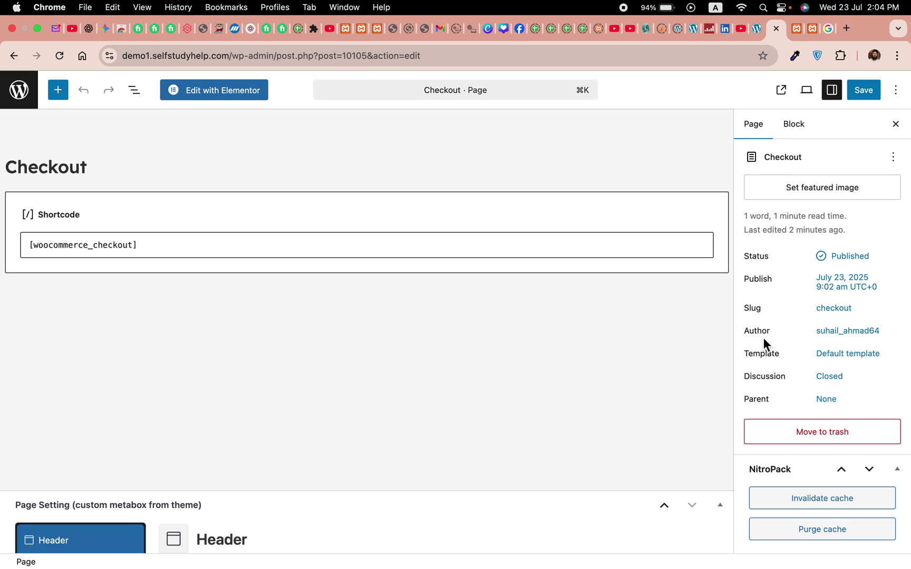
# Step: Set the Checkout page's template to Elementor Full Width and save
pyautogui.click(845, 365)
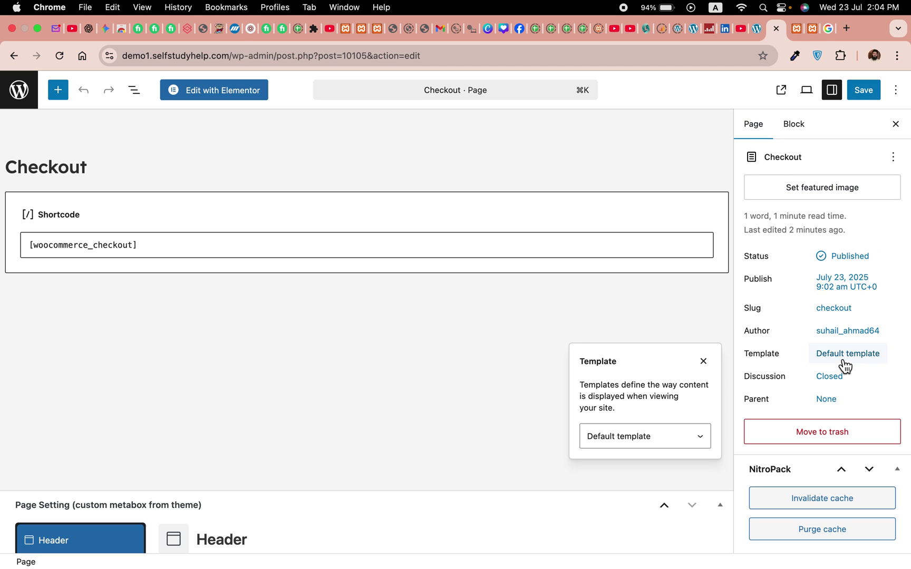
pyautogui.click(670, 444)
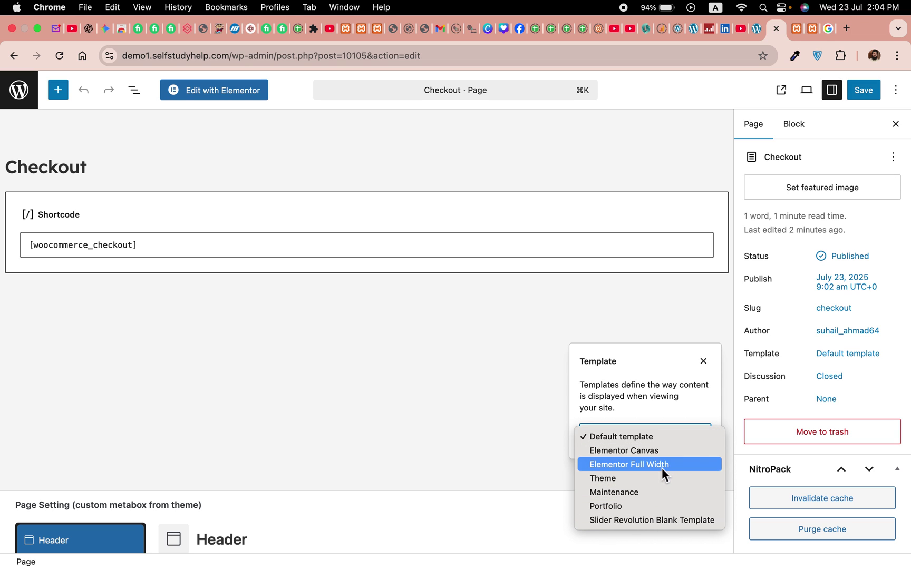
pyautogui.click(642, 466)
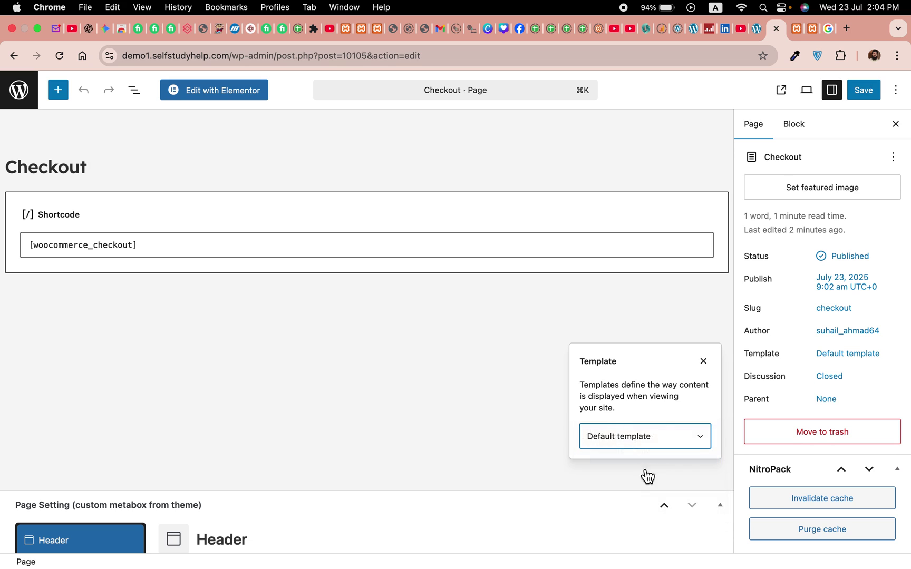
pyautogui.click(862, 94)
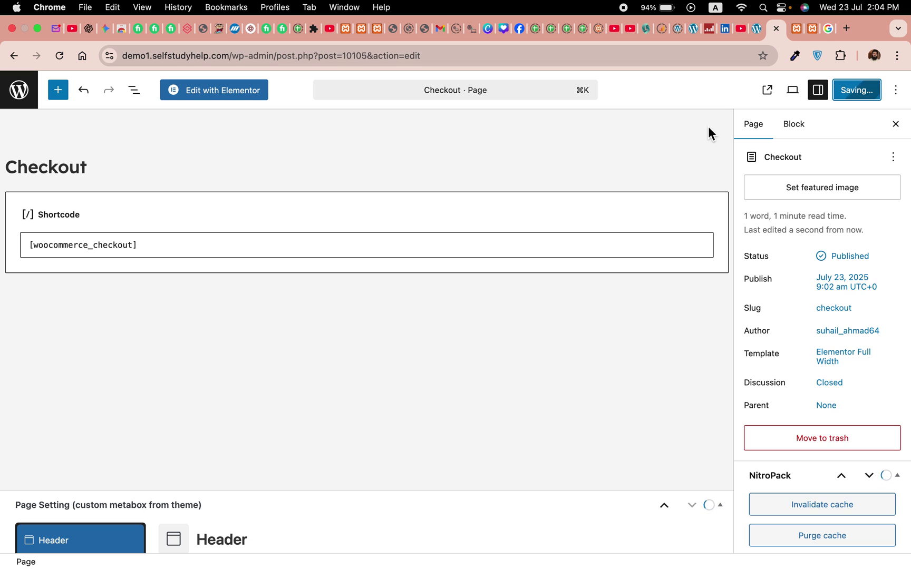
# Step: Purge the storefront cache and reload the checkout page to check the billing form
pyautogui.click(758, 33)
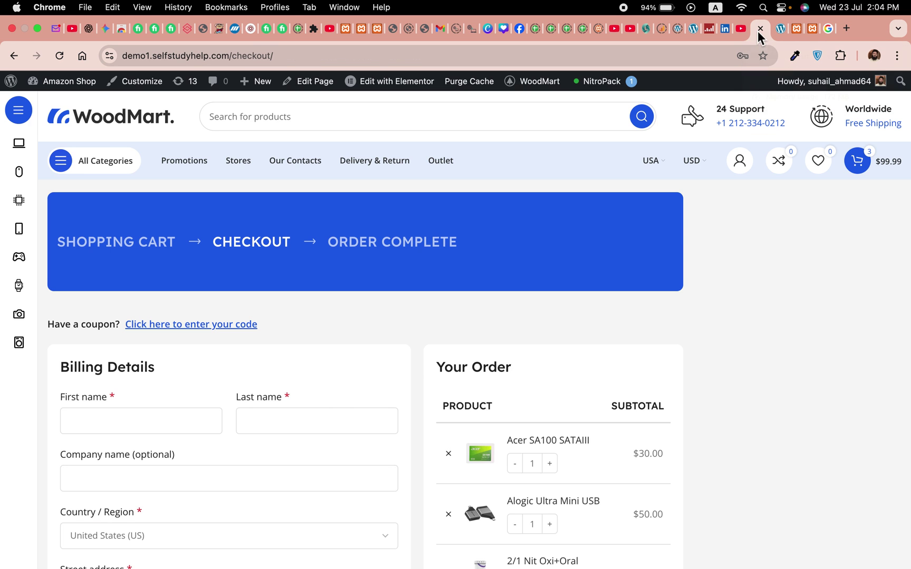
pyautogui.click(59, 55)
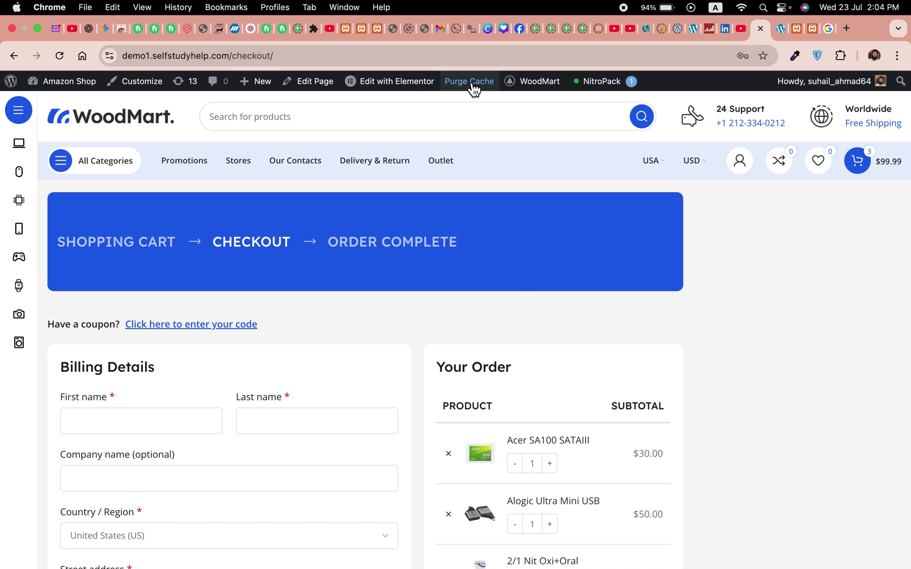
pyautogui.click(470, 83)
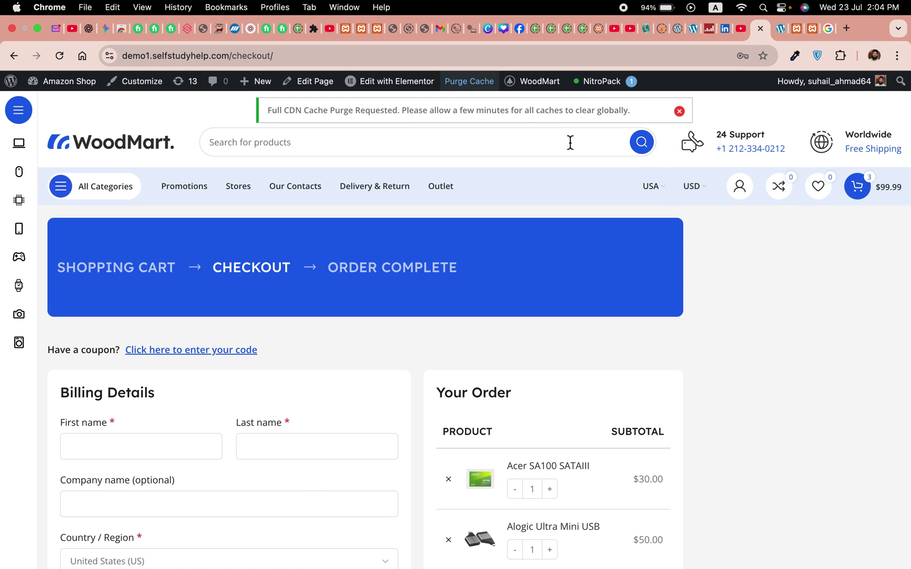
pyautogui.click(60, 60)
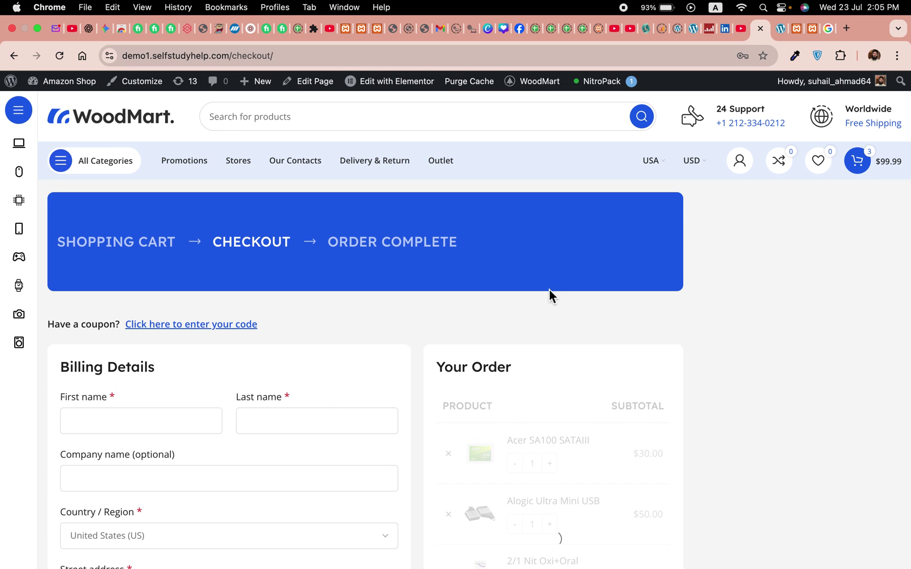
pyautogui.scroll(-10, 743, 316)
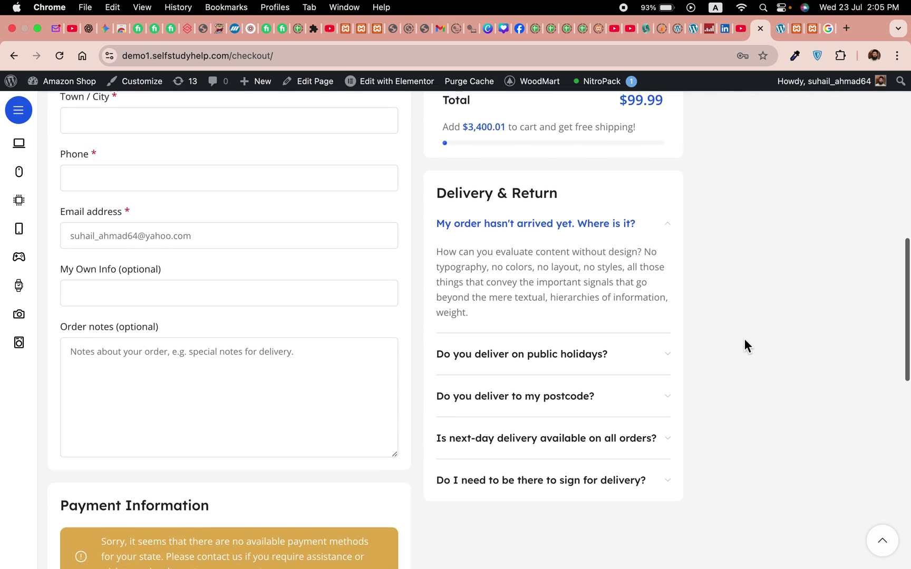
pyautogui.scroll(10, 744, 343)
# Step: Re-save the Checkout page, then view its live WoodMart storefront with Billing Details in a new tab
pyautogui.click(780, 28)
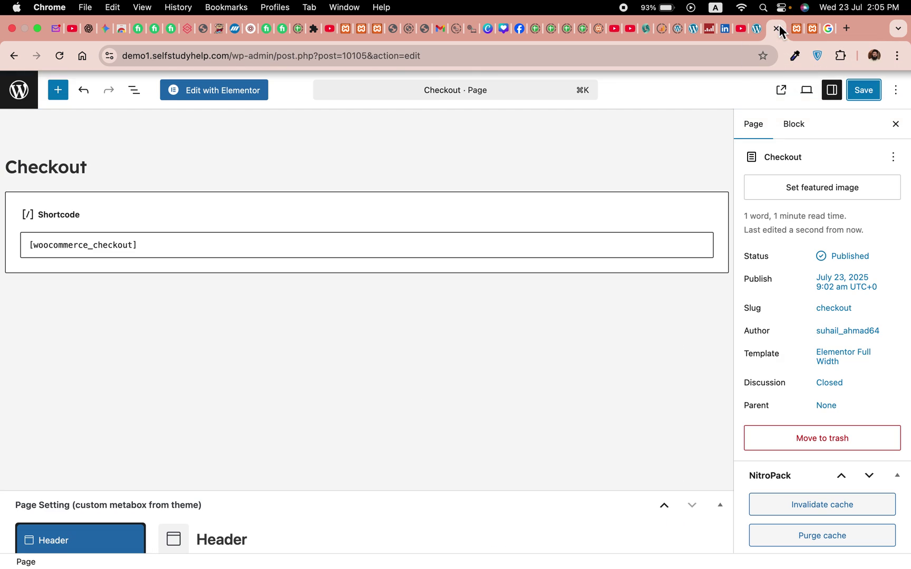
pyautogui.click(864, 100)
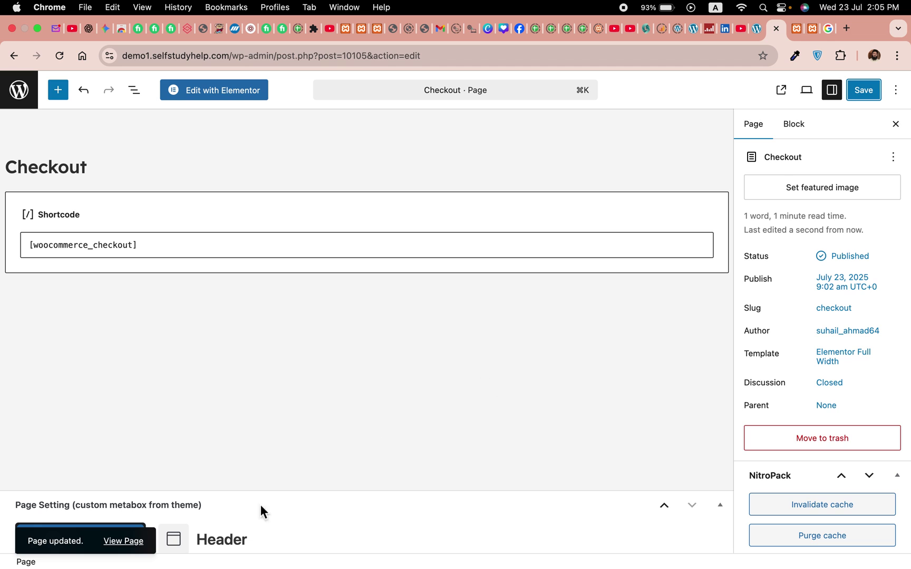
pyautogui.rightClick(127, 551)
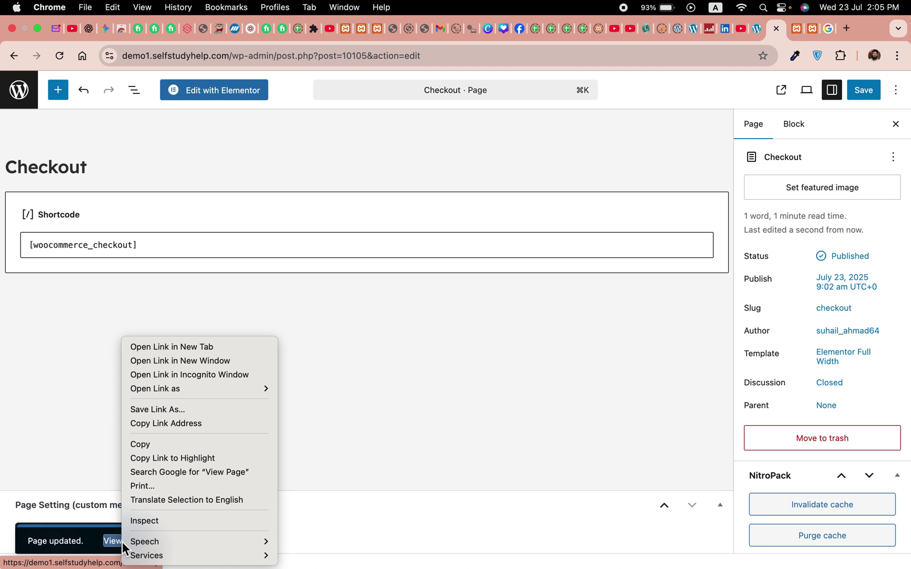
pyautogui.click(185, 352)
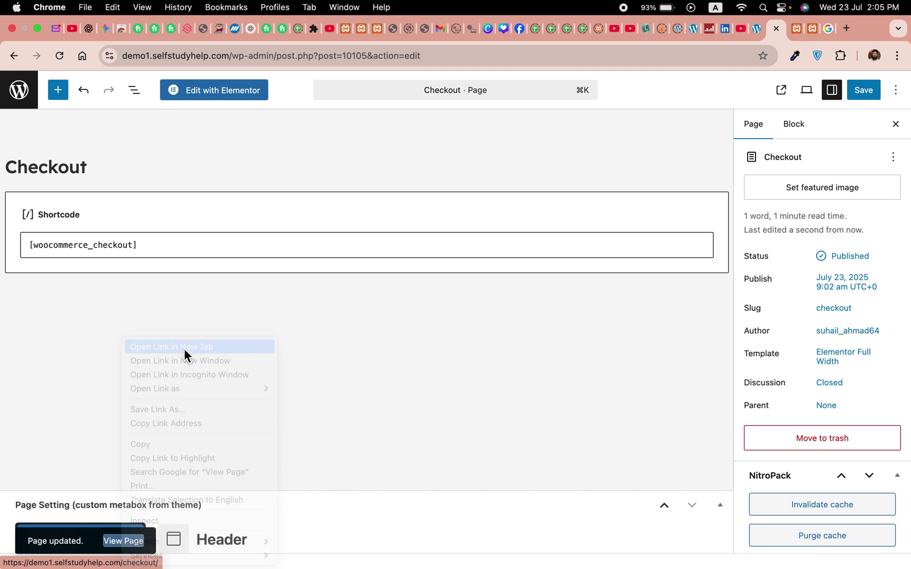
pyautogui.click(782, 33)
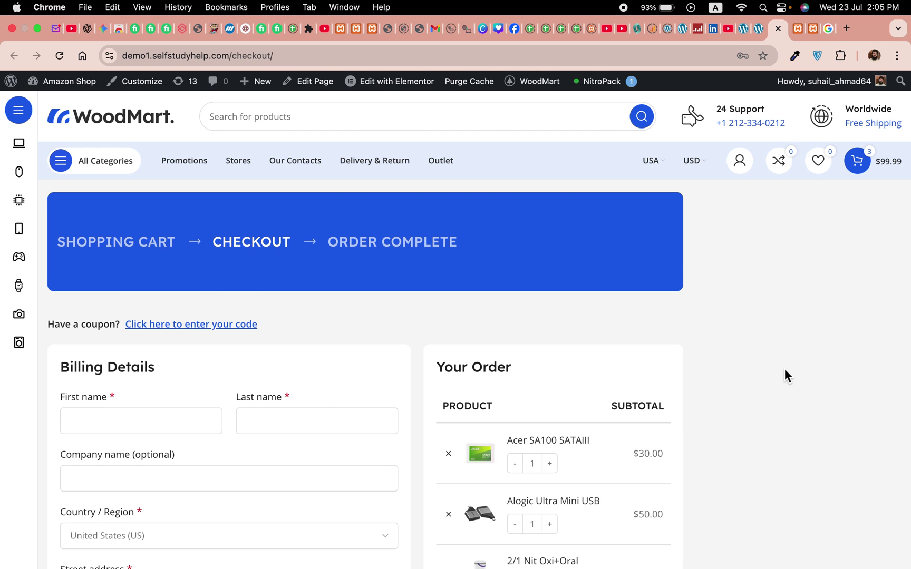
pyautogui.scroll(-4, 784, 368)
pyautogui.scroll(4, 567, 330)
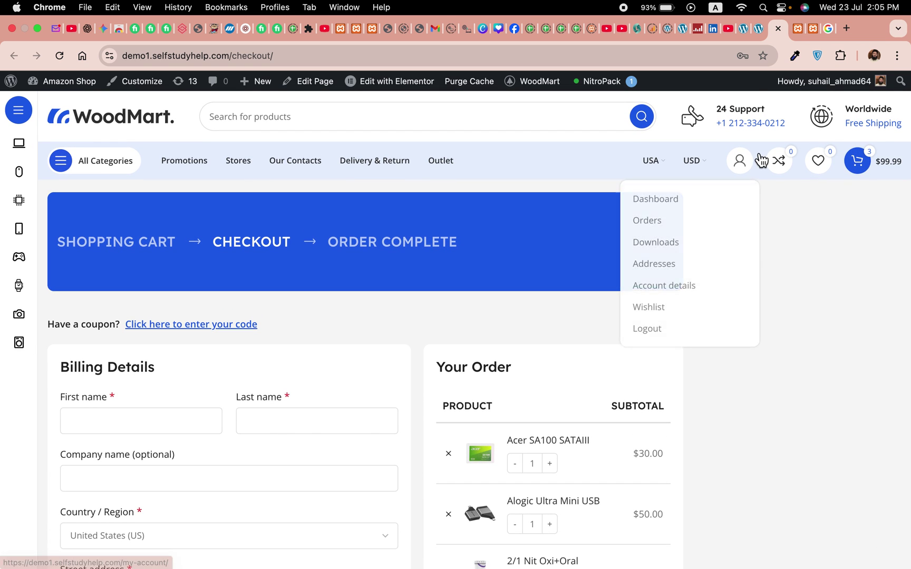
pyautogui.click(753, 32)
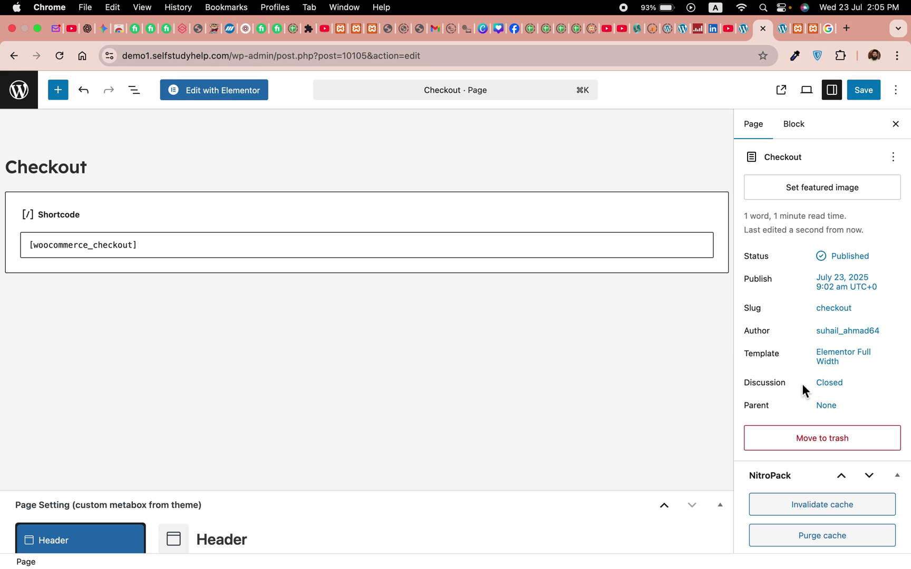
pyautogui.click(742, 34)
pyautogui.scroll(-12, 588, 382)
pyautogui.scroll(6, 590, 391)
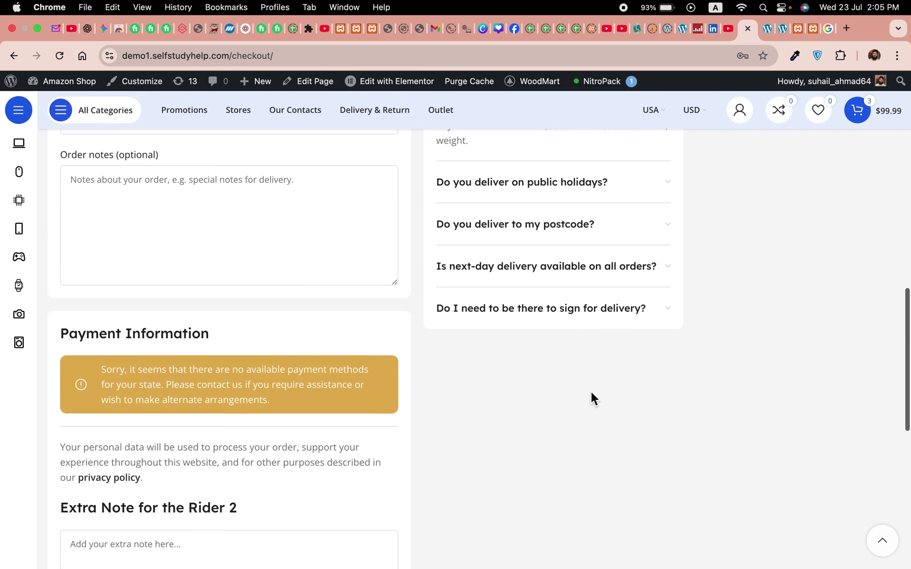